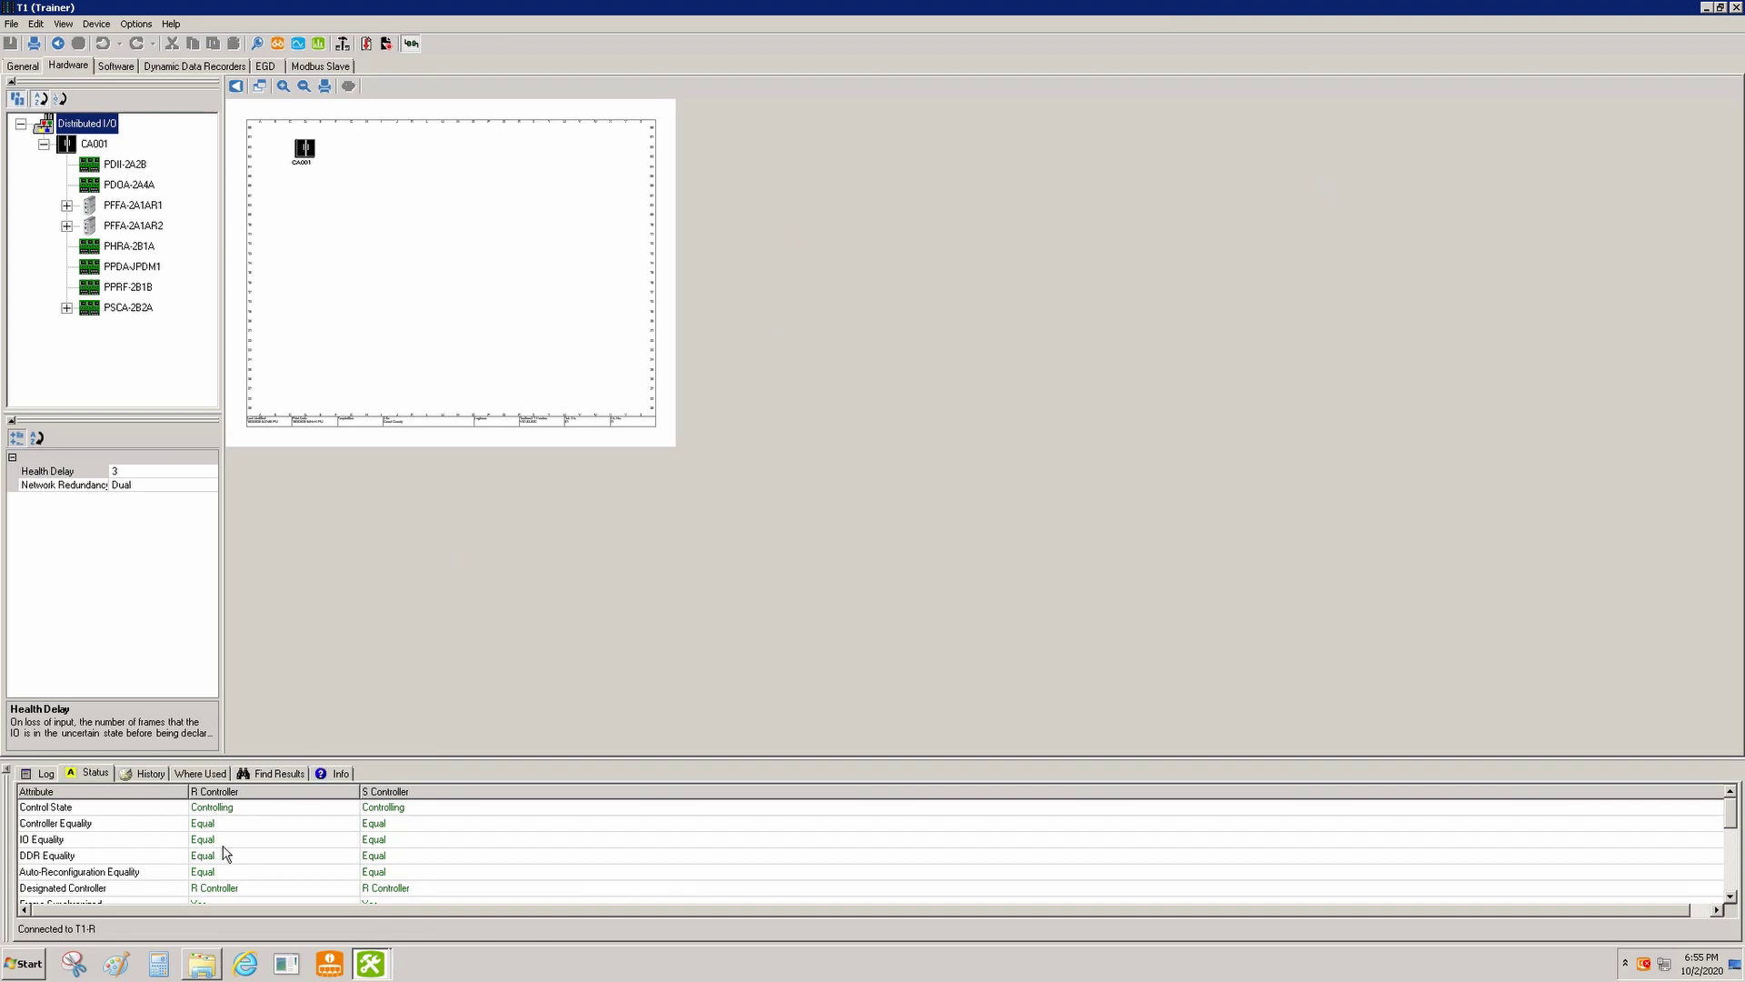
Expand and collapse PFFA-2A1AR1 and PFFA-2A1AR2 to inspect their segments and ports
left_click(66, 206)
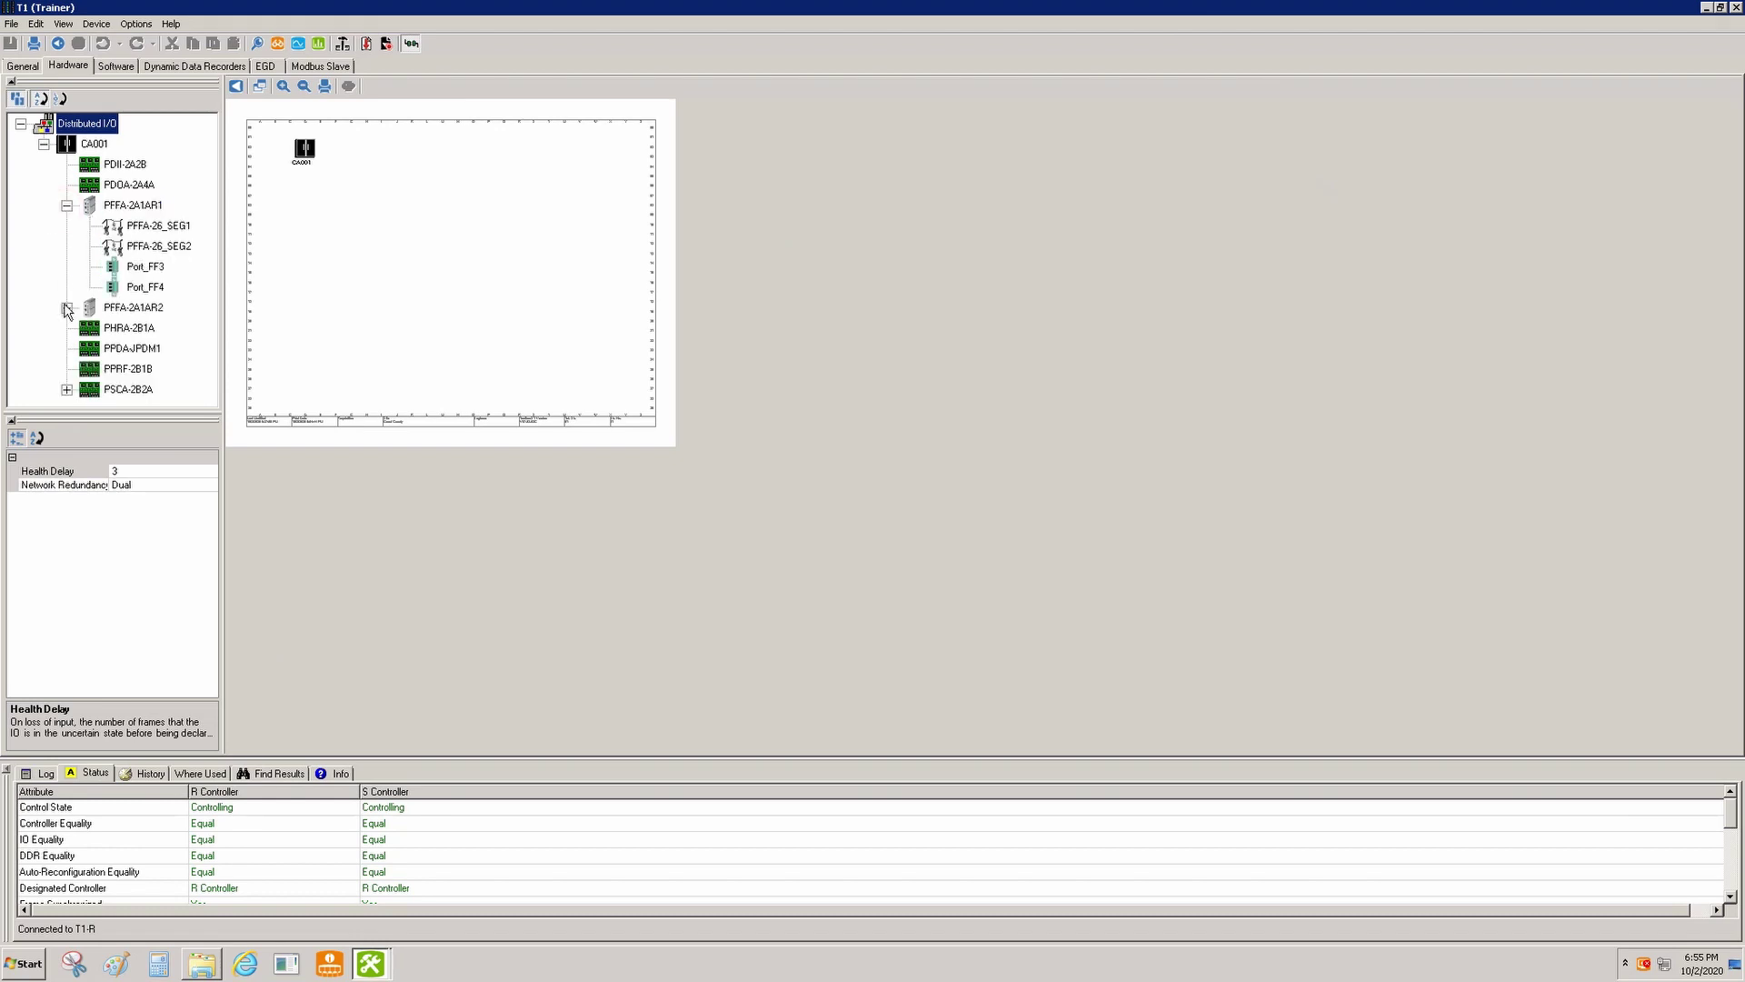
left_click(66, 309)
left_click(67, 184)
left_click(66, 206)
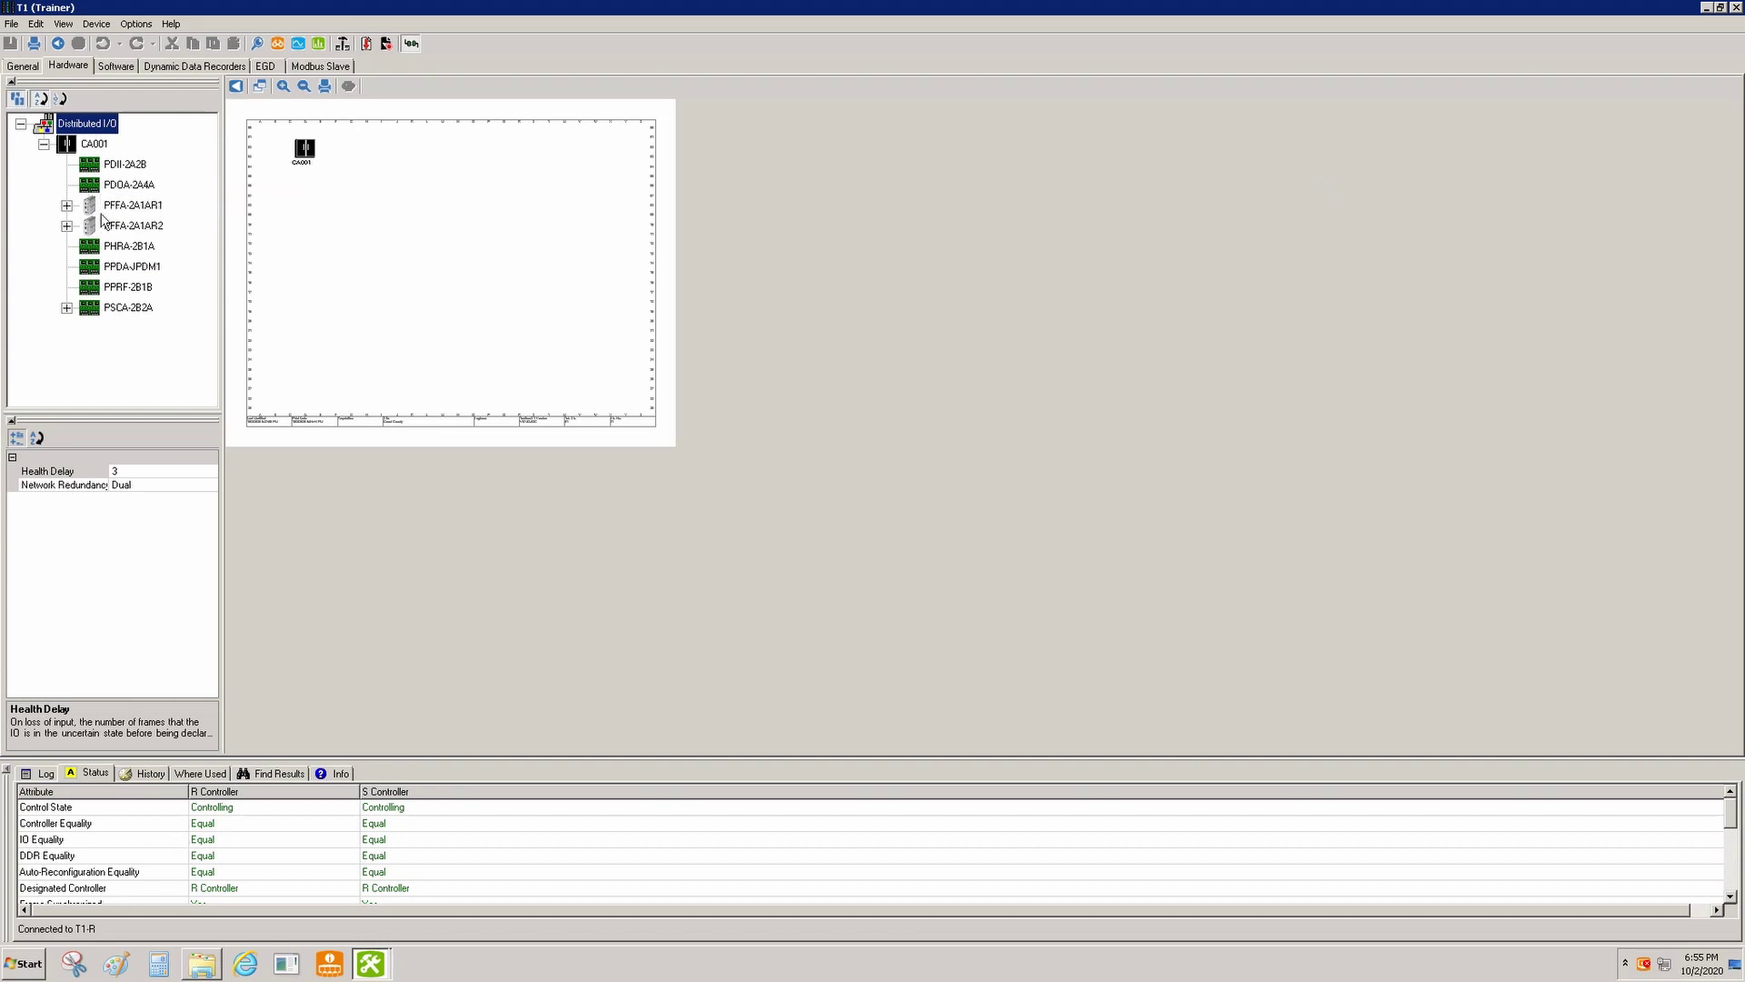
left_click(66, 205)
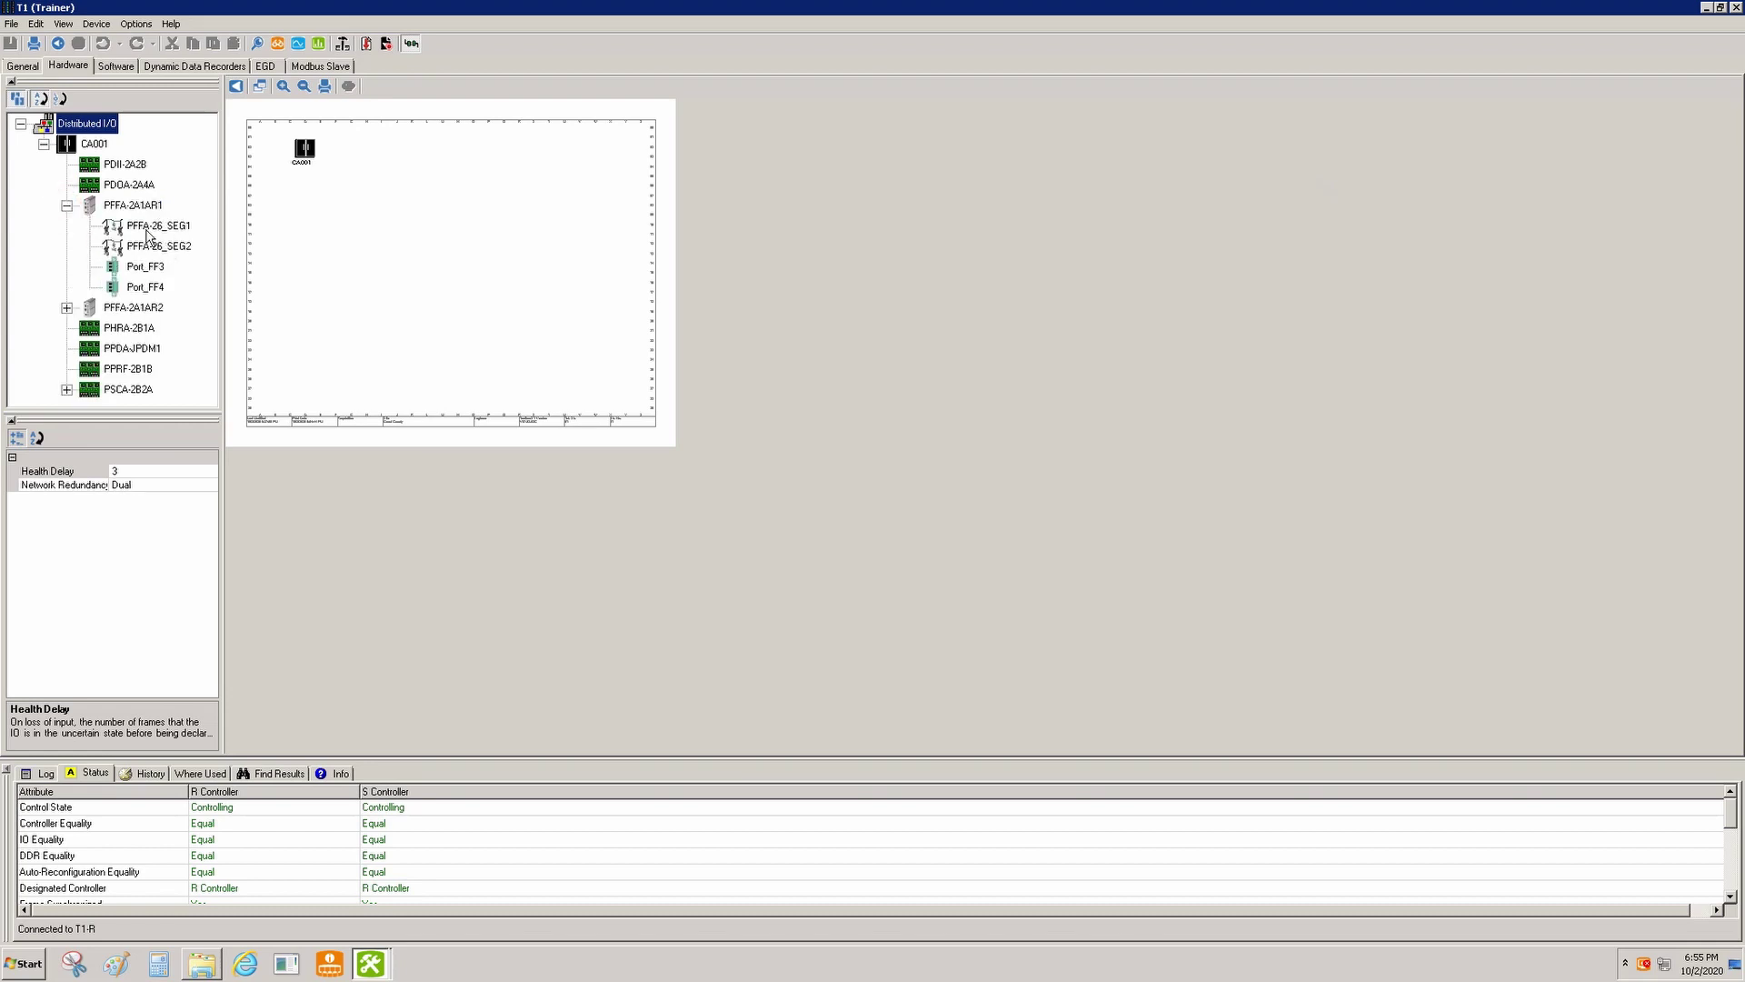
left_click(67, 205)
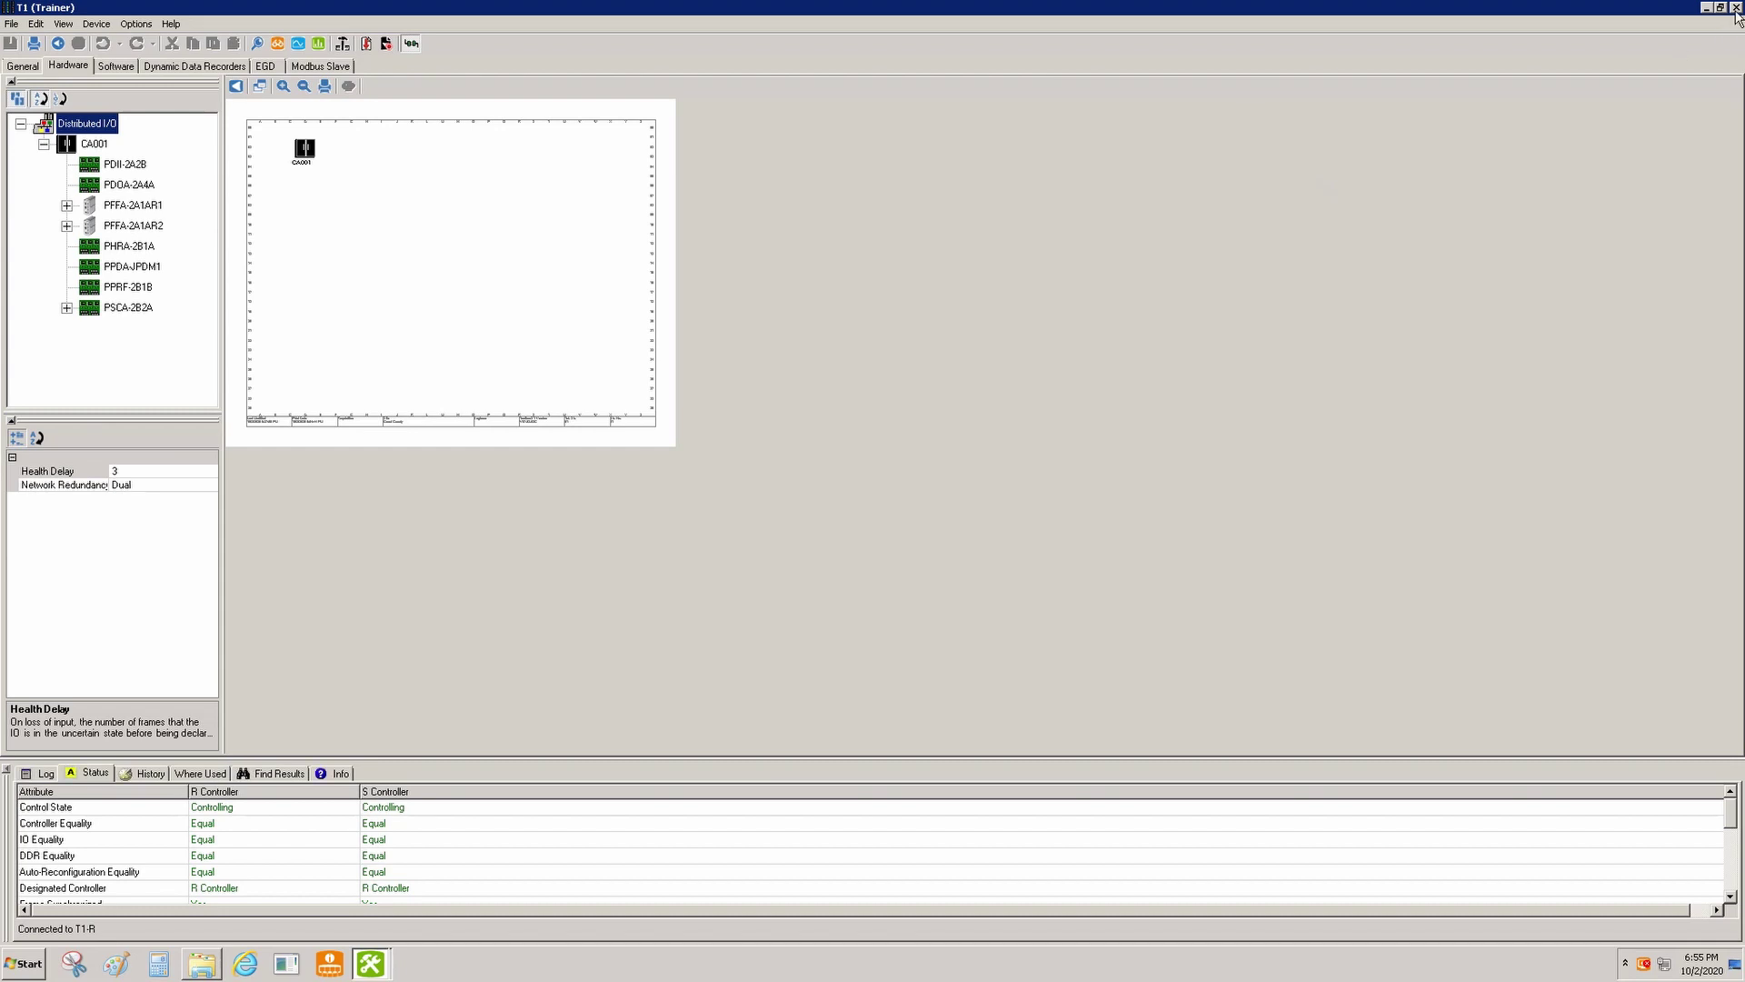
Close the T1 window and open T1's CMS version history with version 8 selected
left_click(1736, 7)
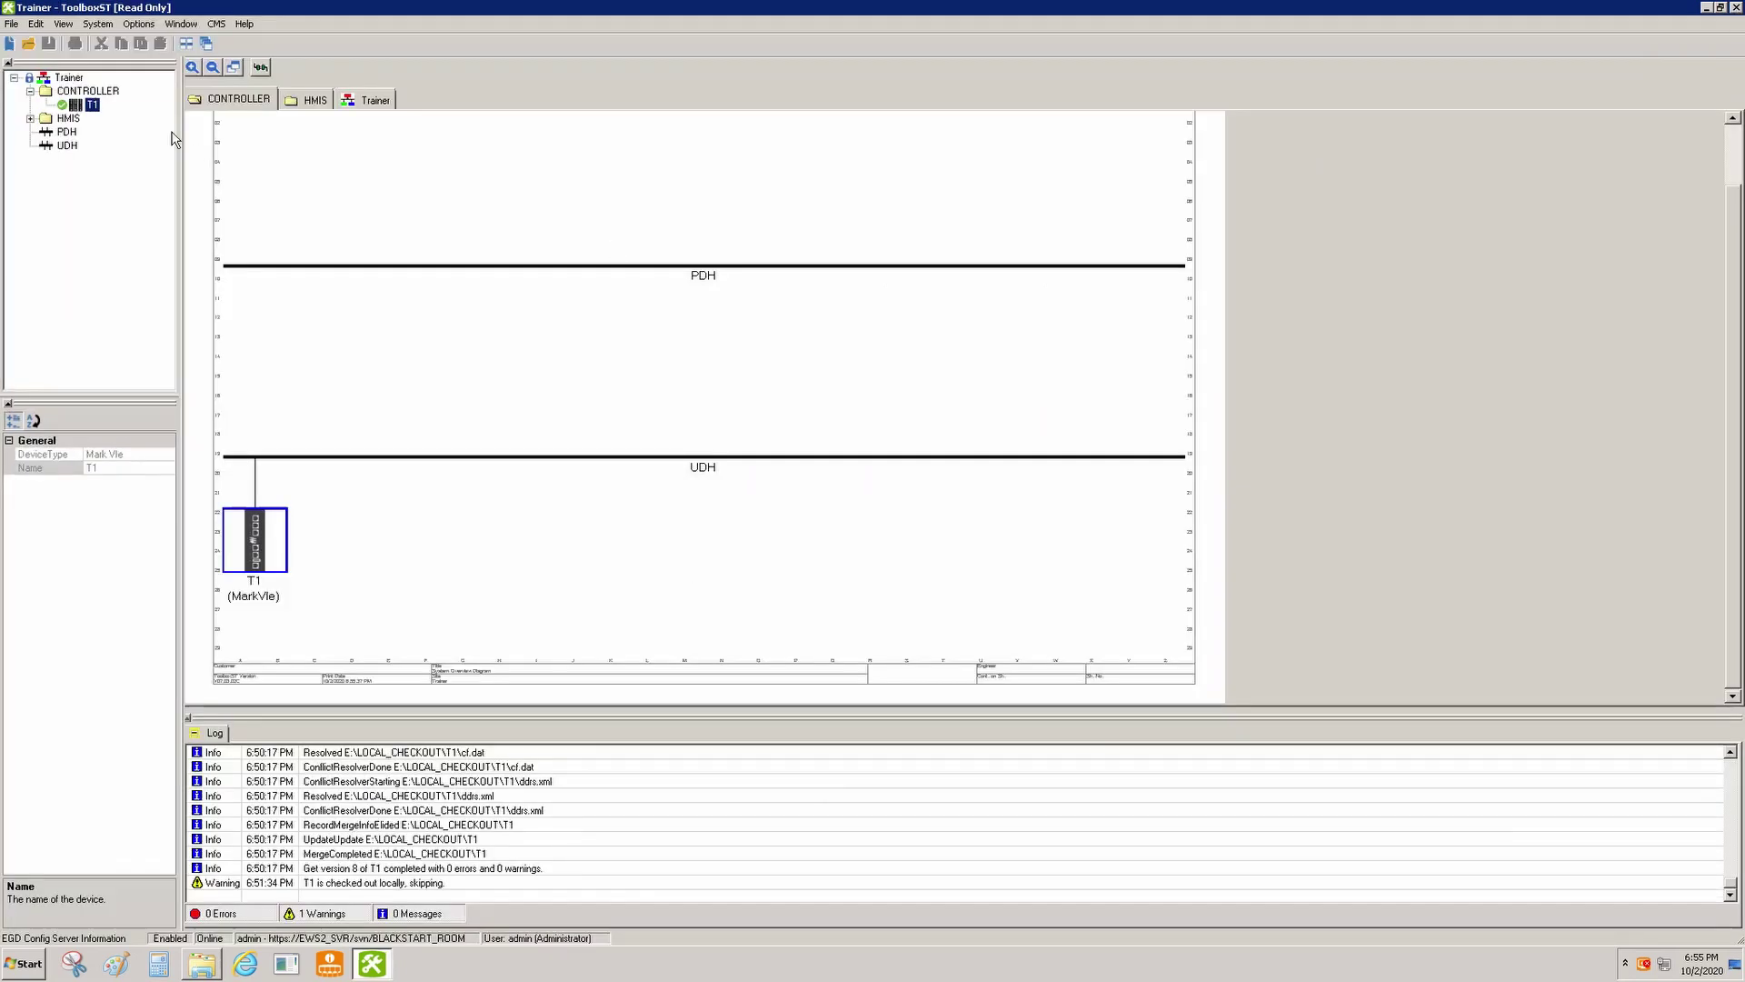
right_click(82, 105)
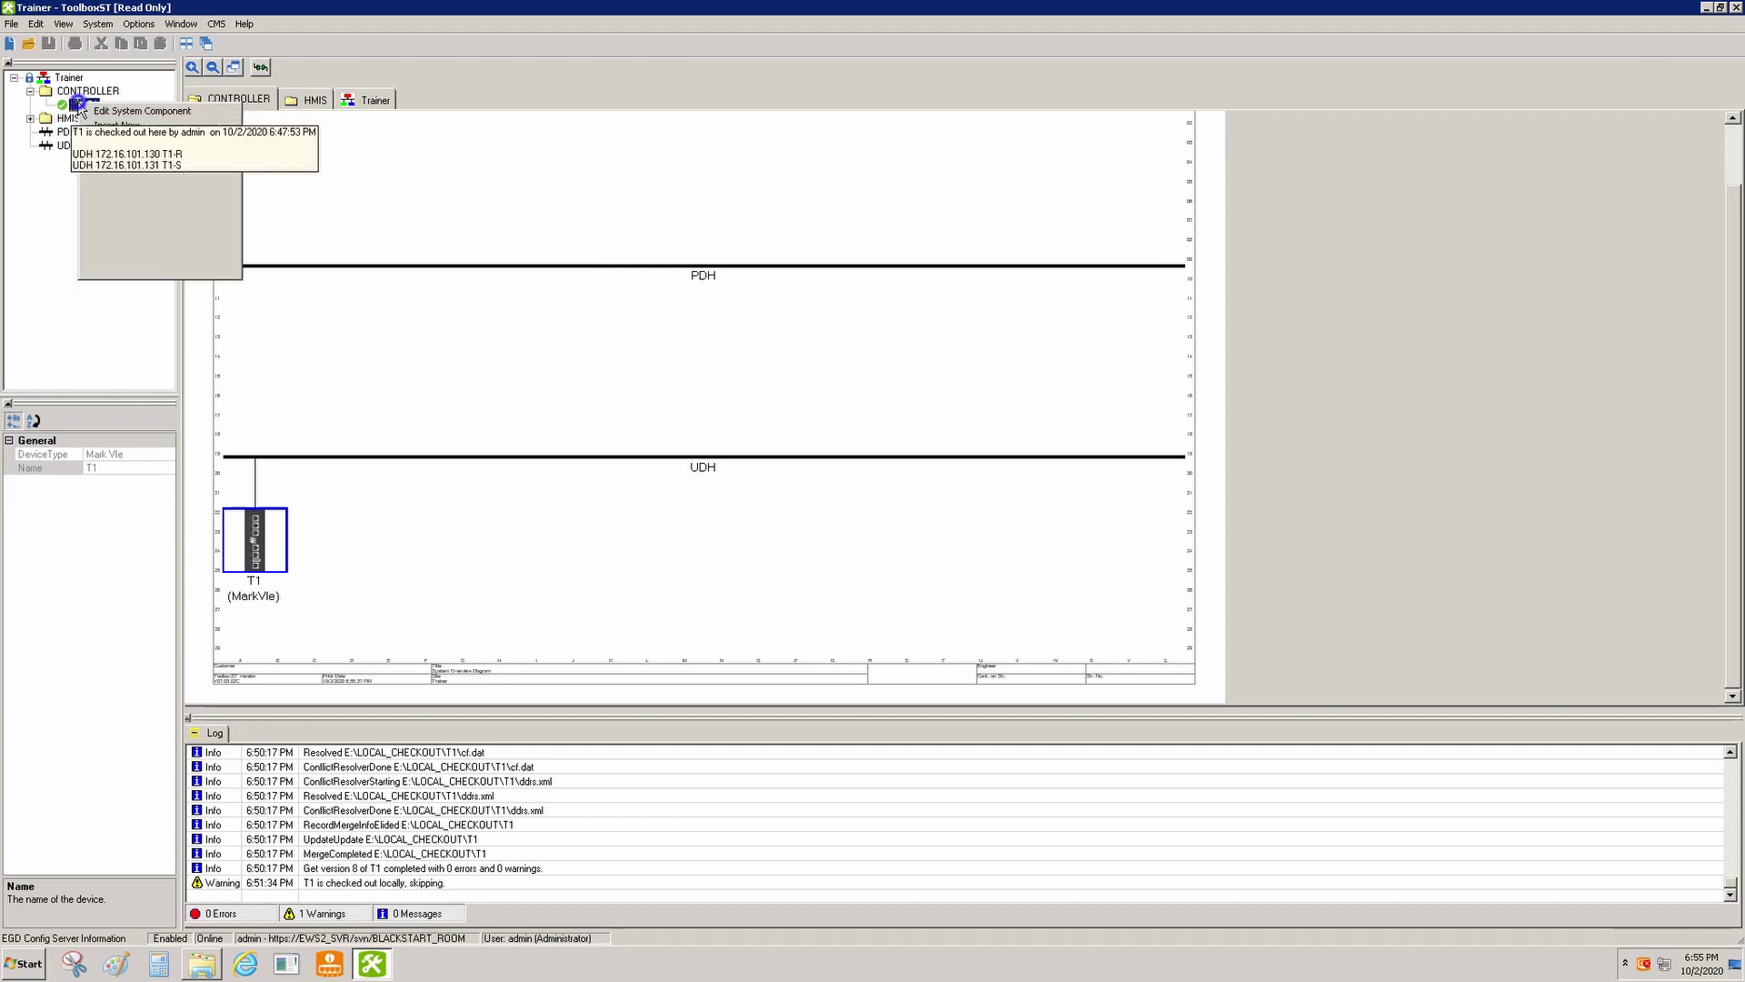
mouse_move(128, 242)
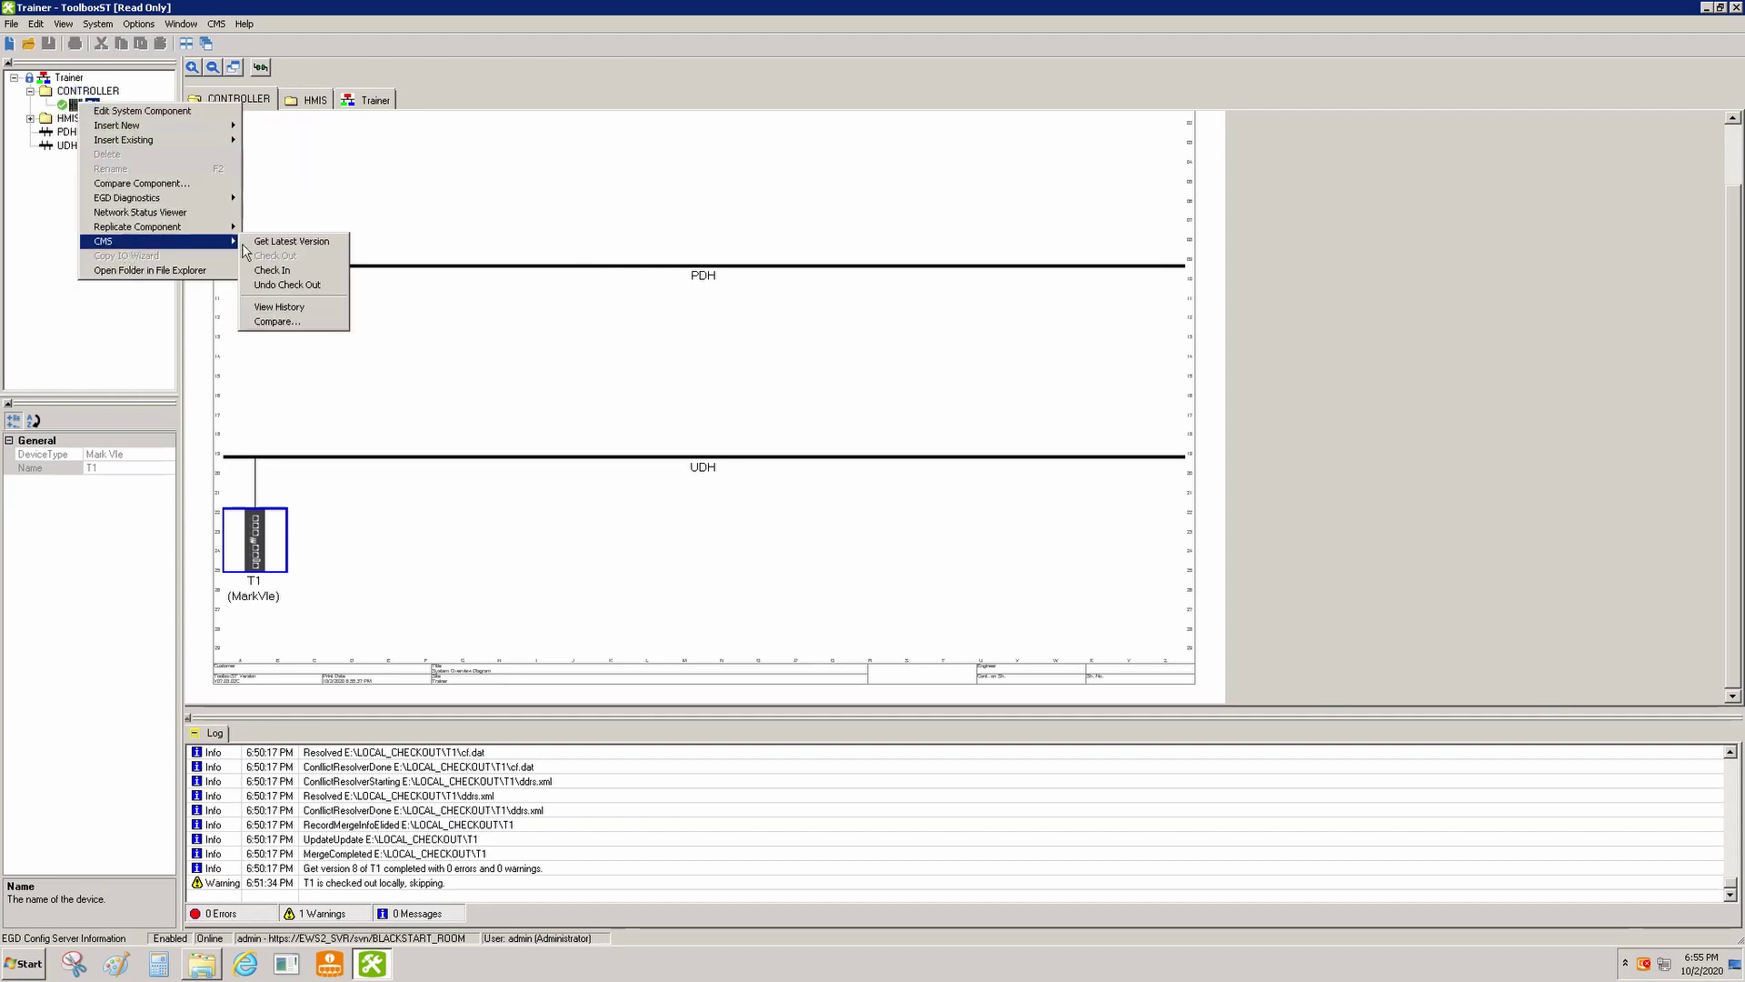
left_click(286, 307)
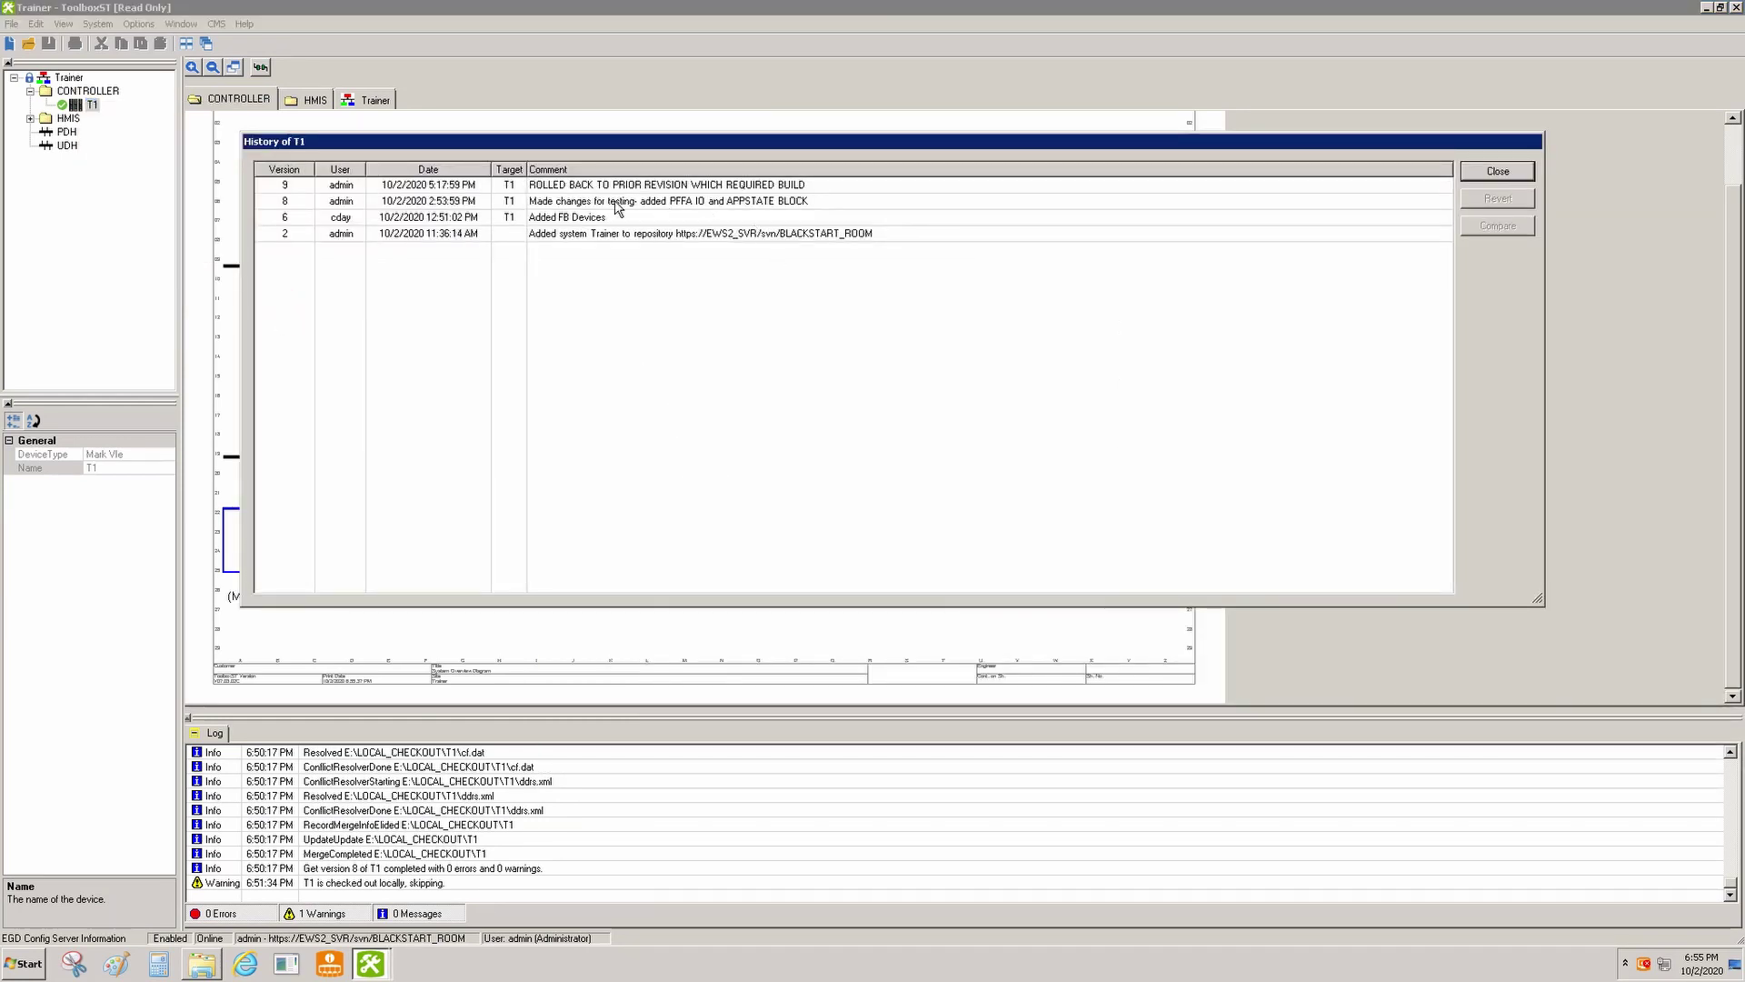
left_click(296, 205)
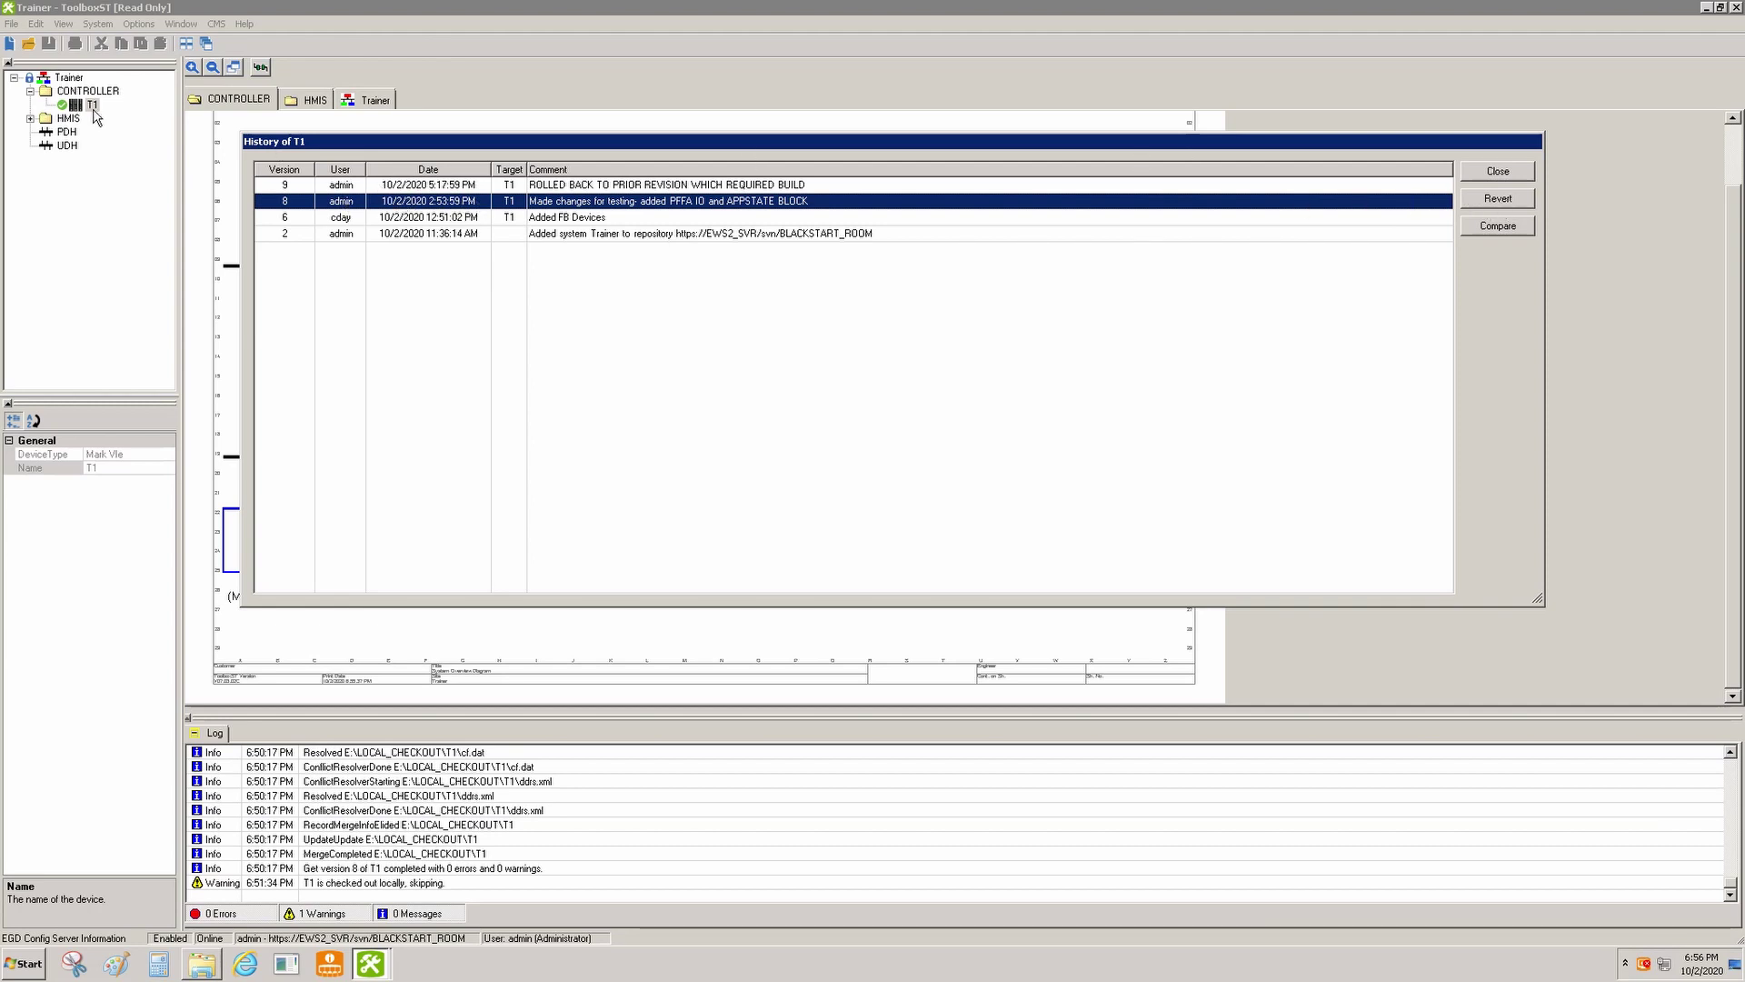
Try reverting T1 to version 8, dismiss the merge-tracking error, and close the history
left_click(1495, 199)
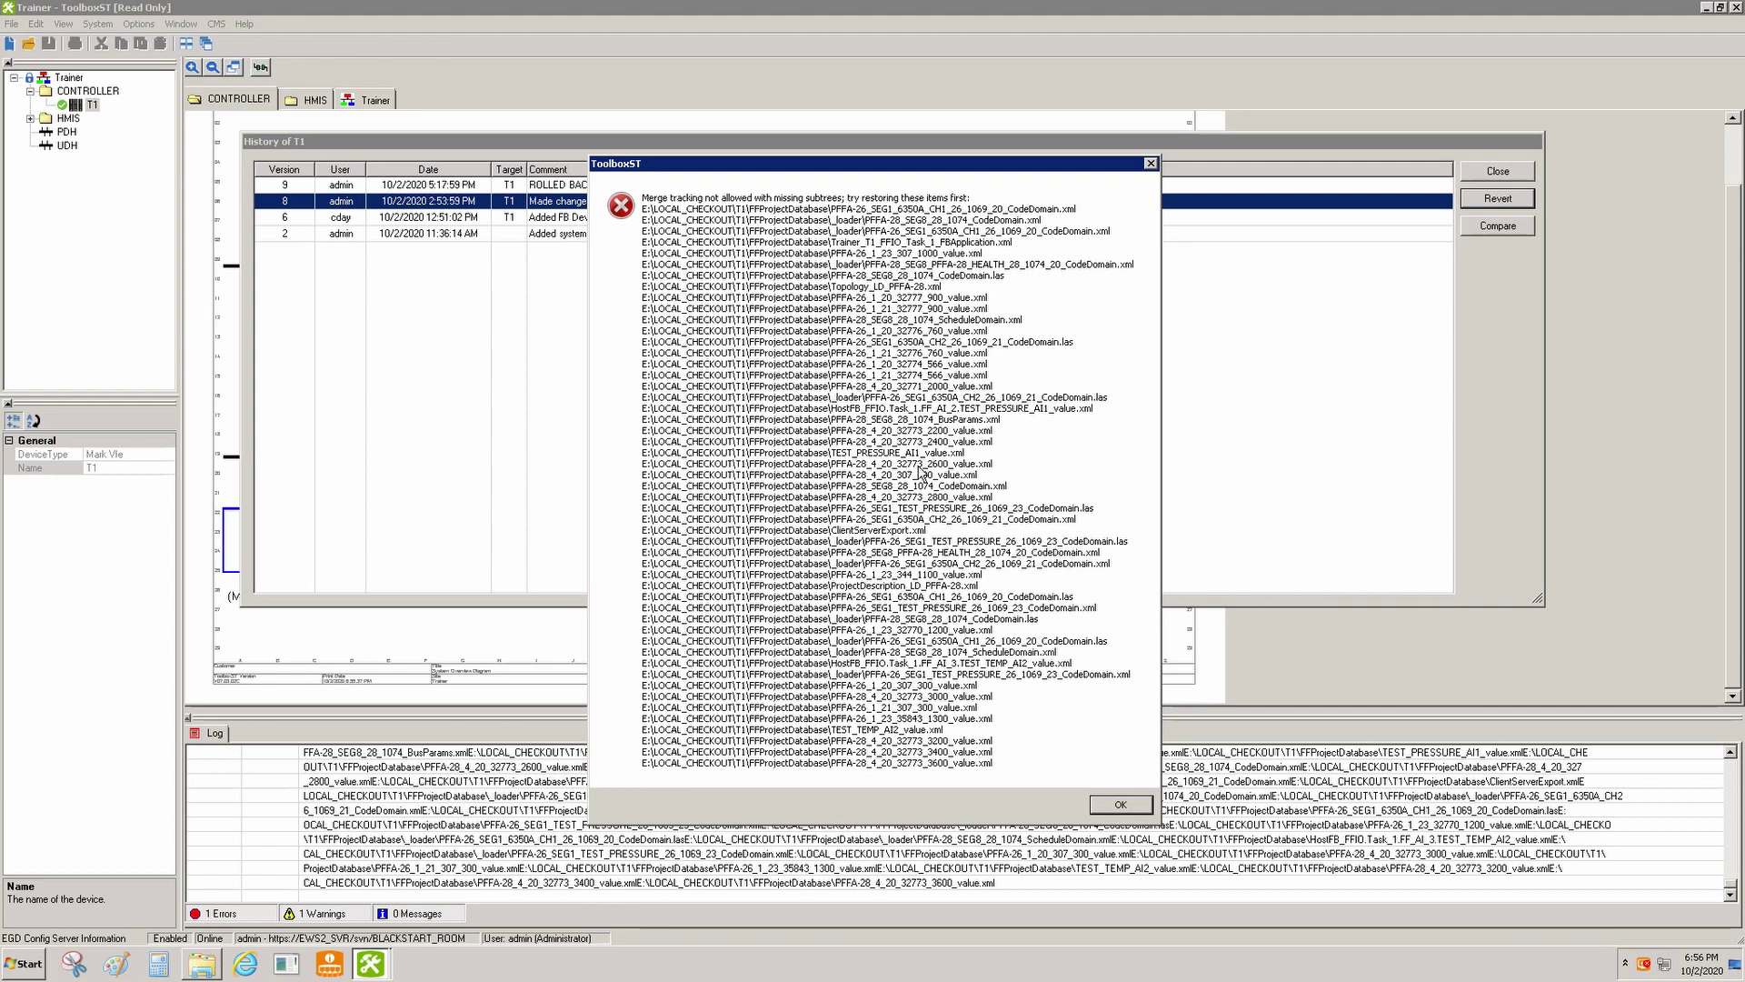
left_click(1116, 805)
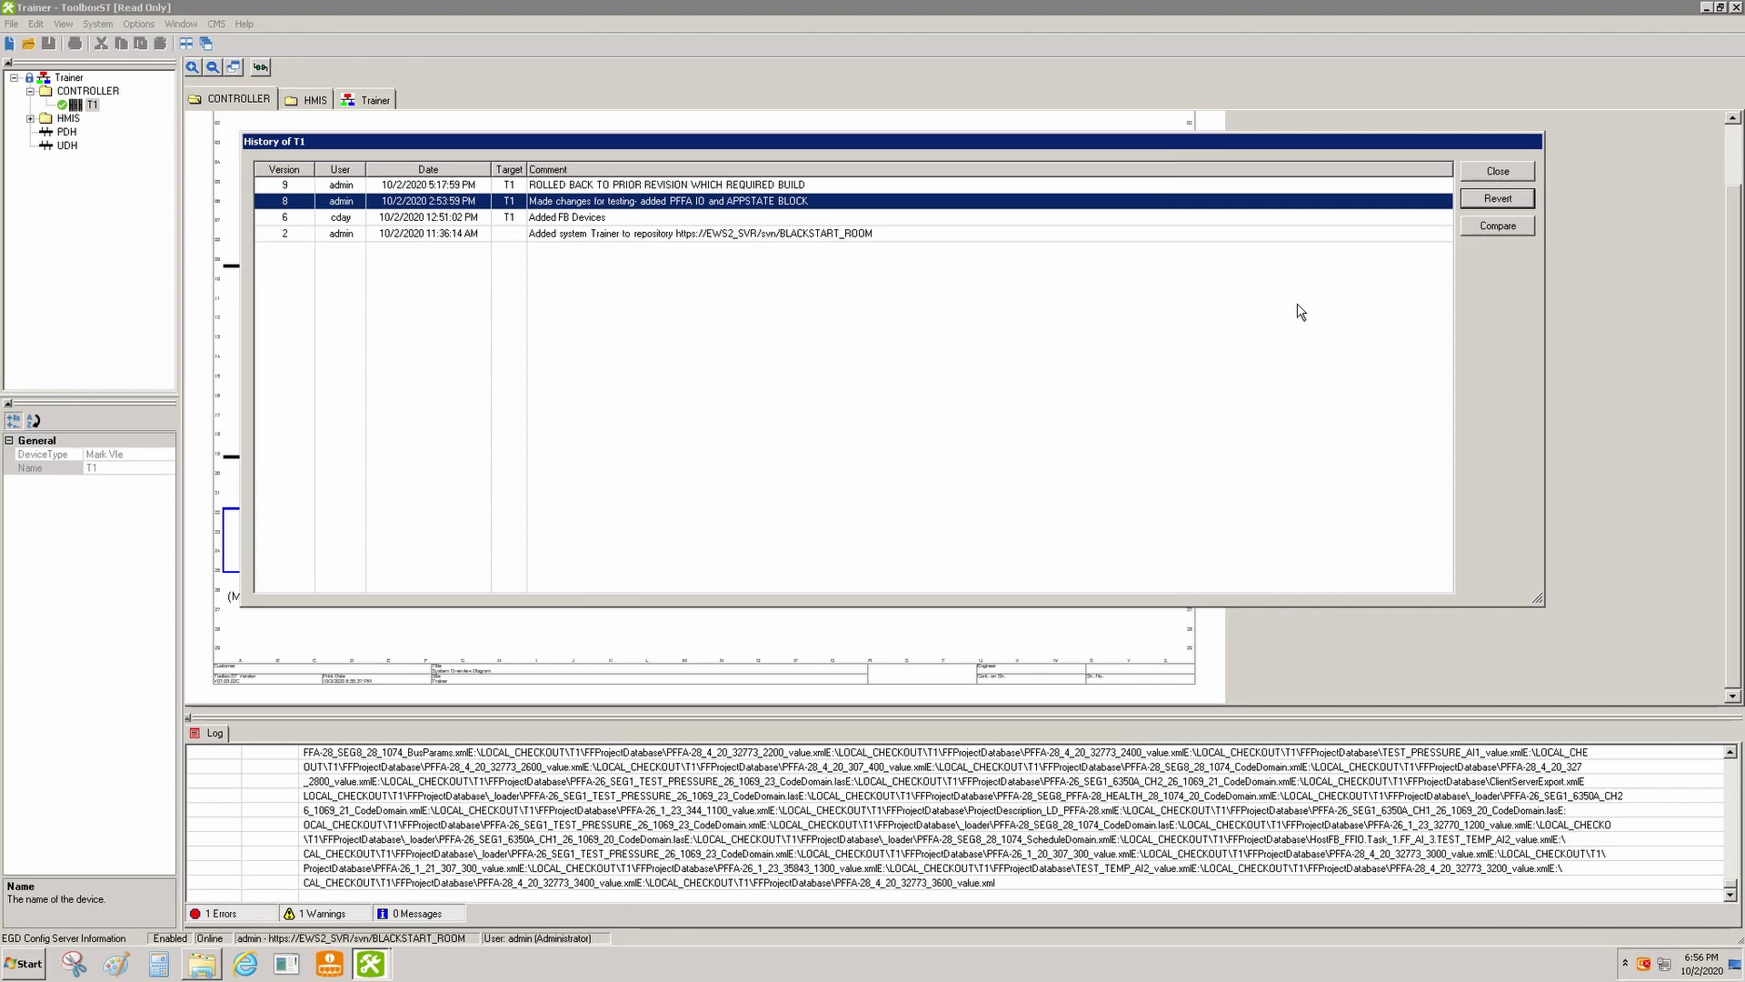
left_click(1498, 172)
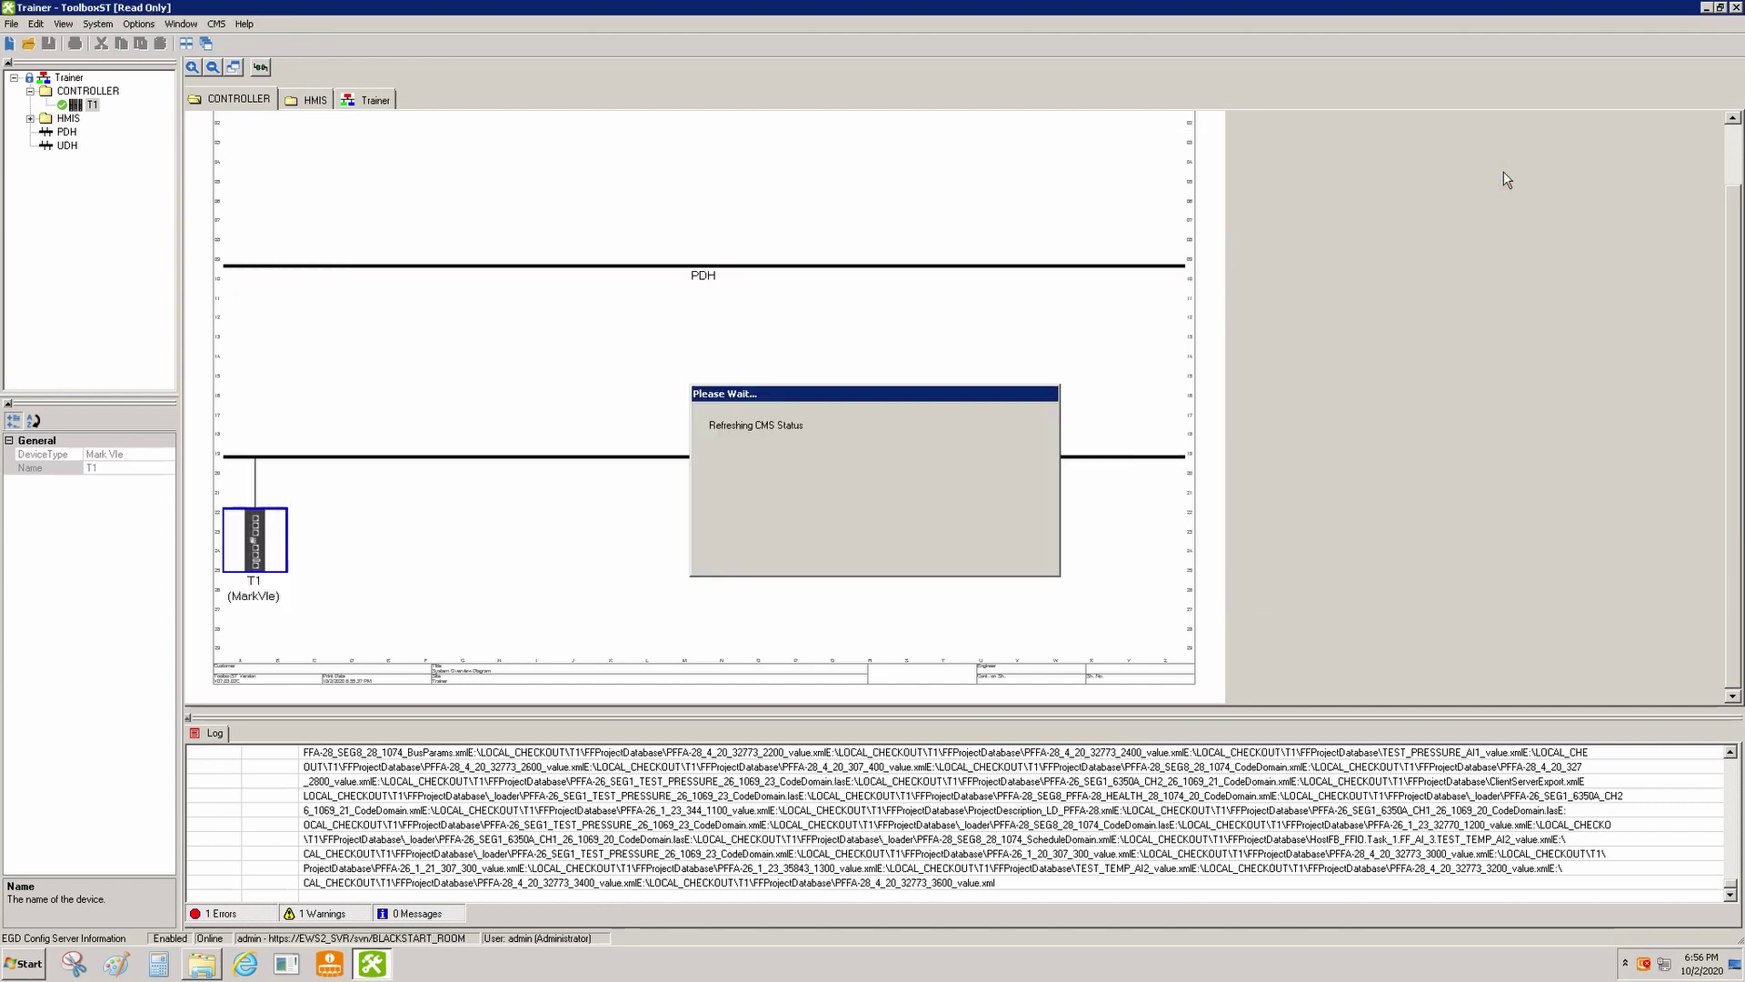
Undo T1's CMS check-out and confirm discarding its local changes
right_click(76, 111)
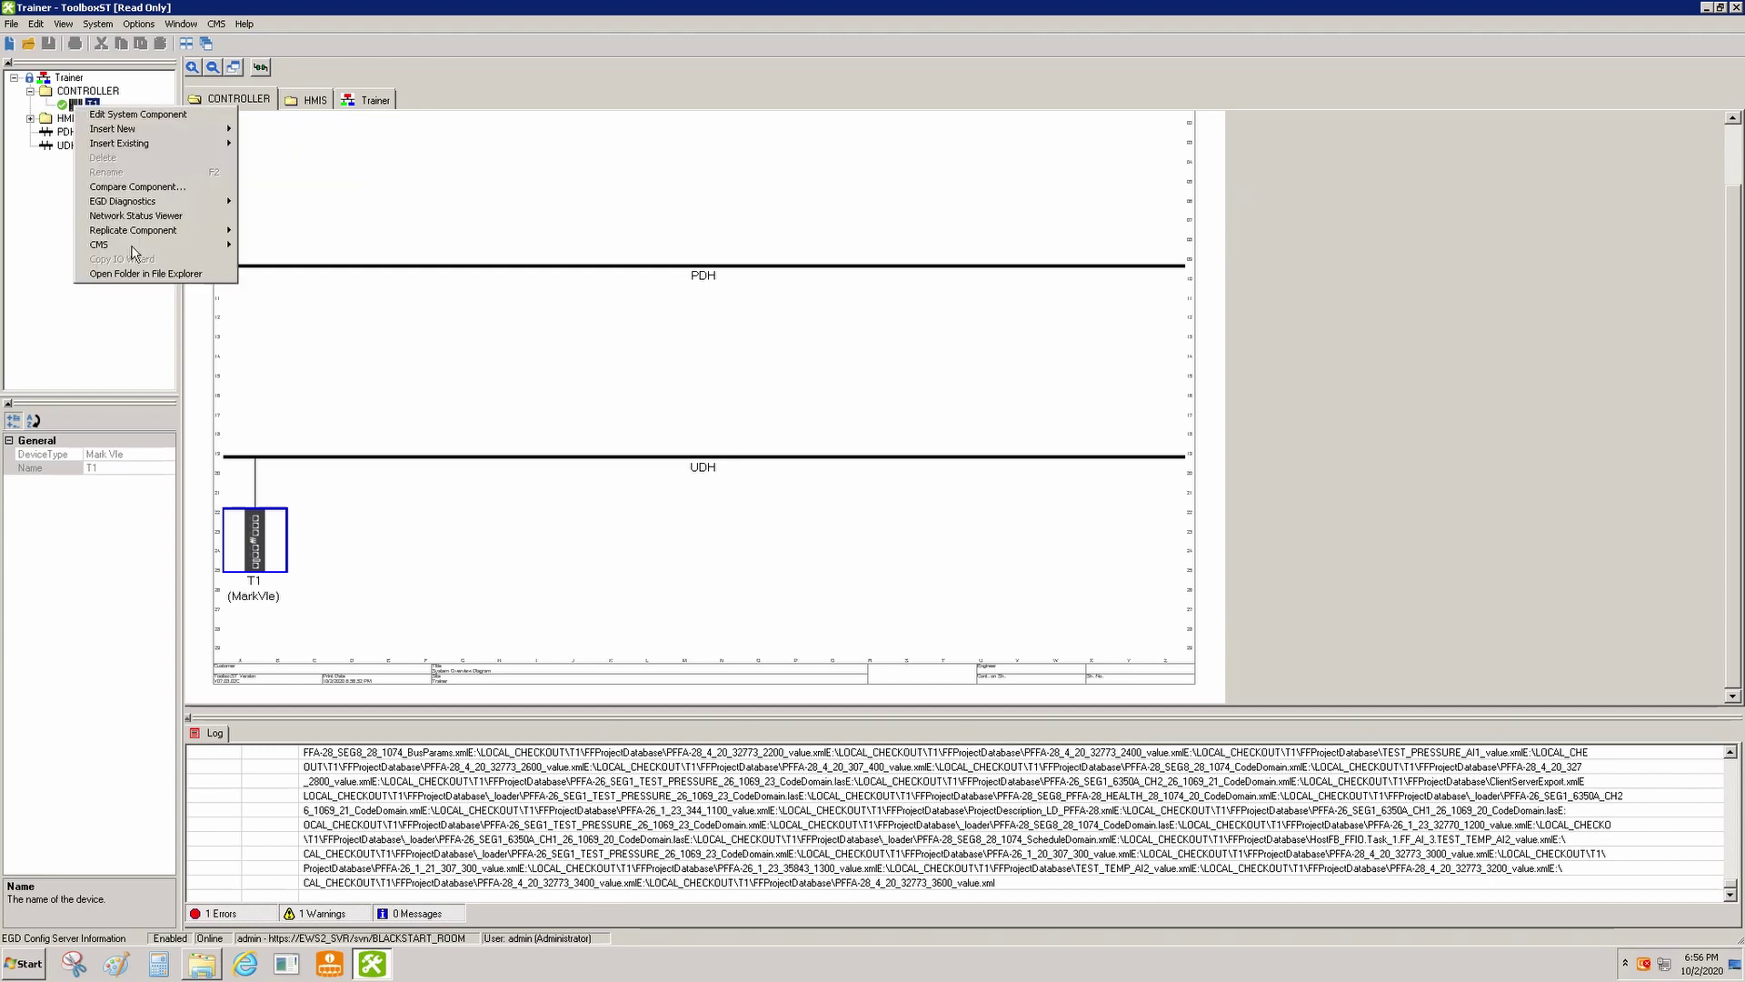
mouse_move(135, 247)
left_click(282, 287)
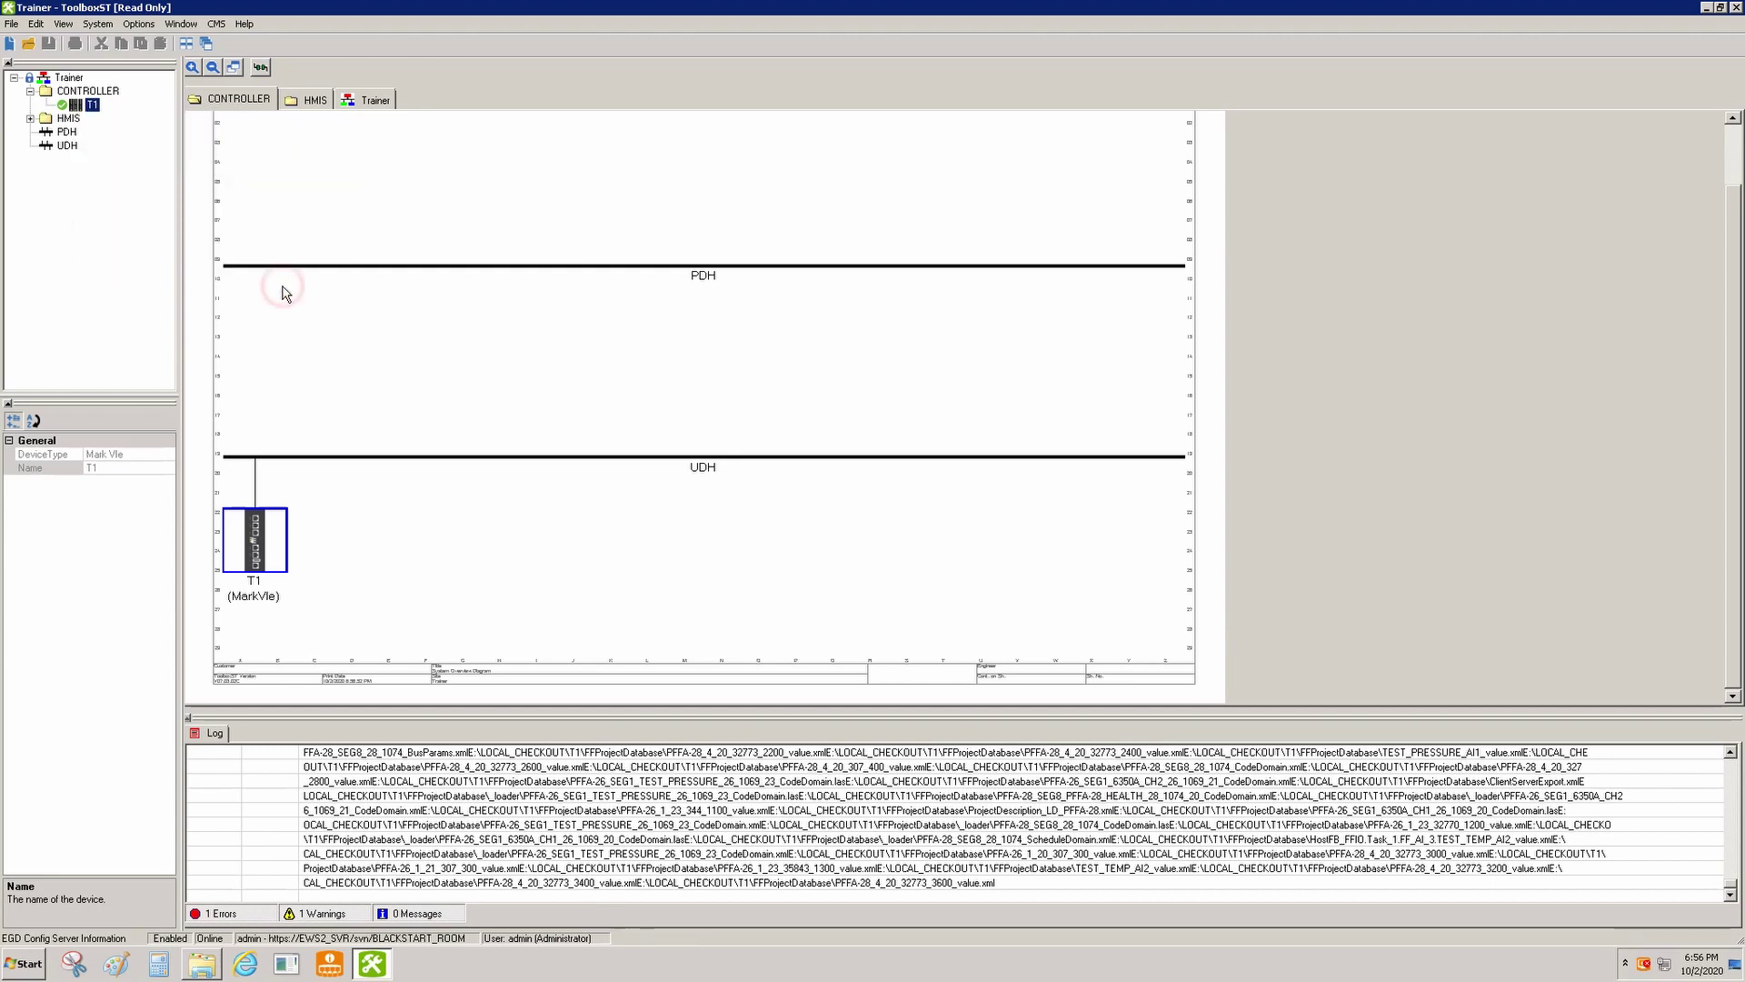
left_click(839, 515)
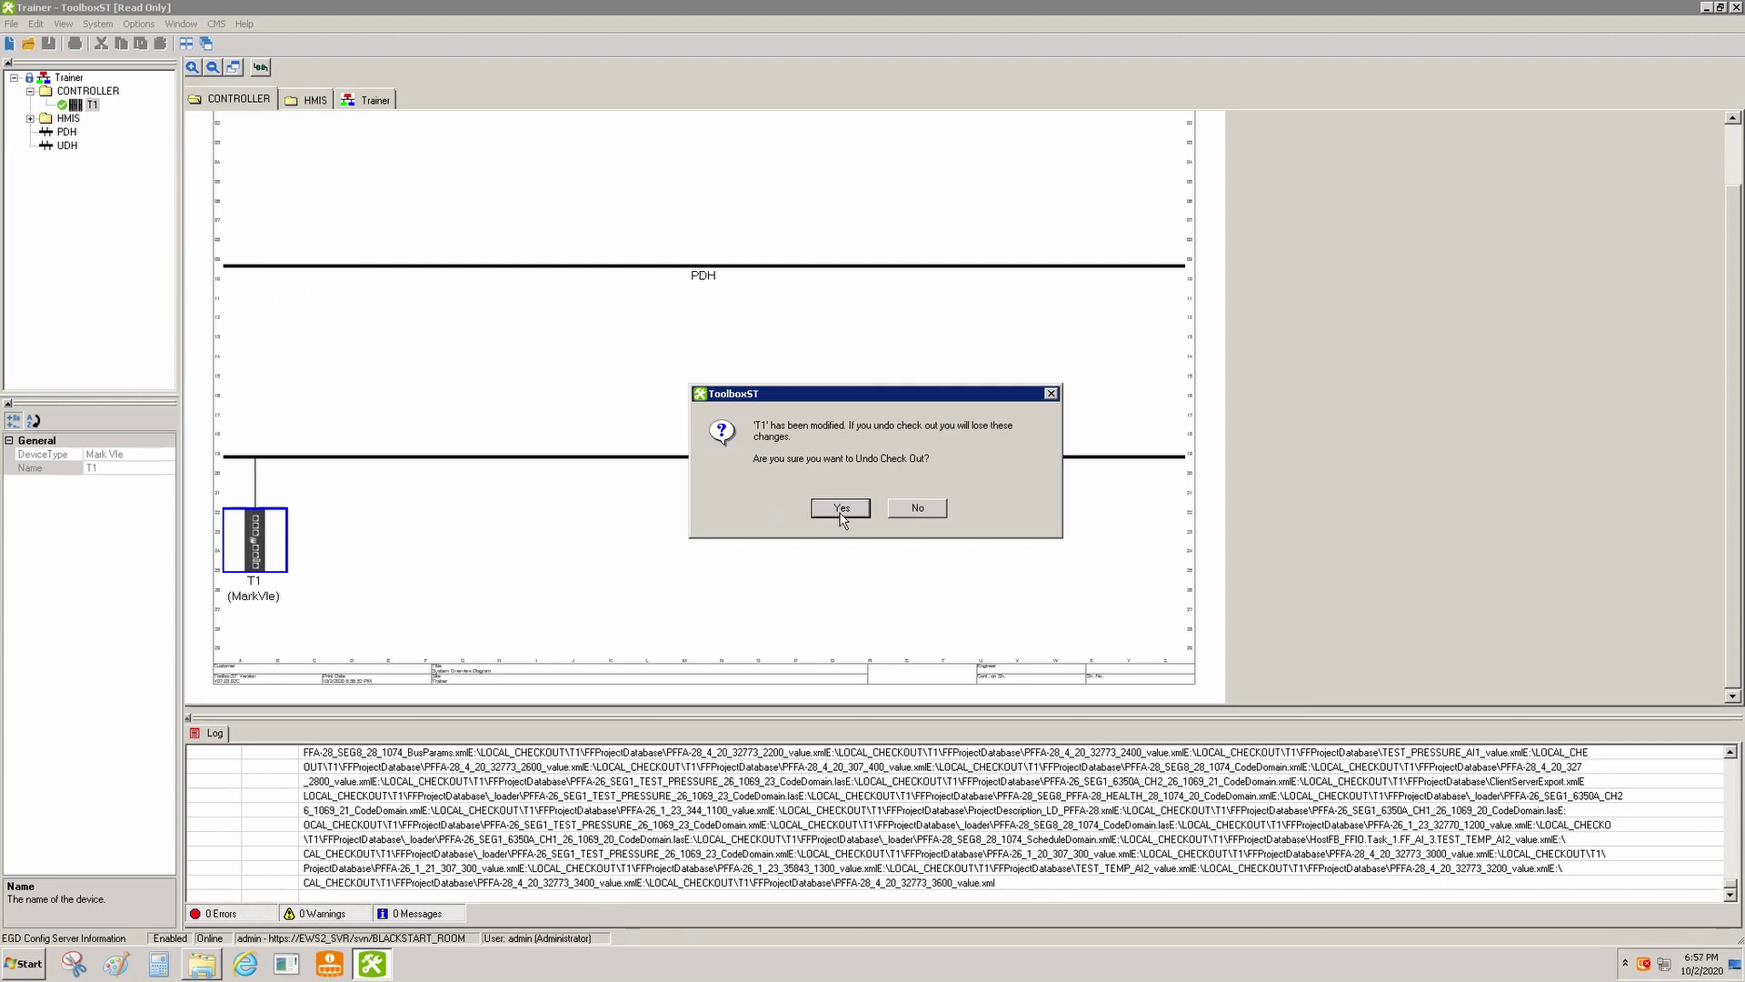
left_click(840, 509)
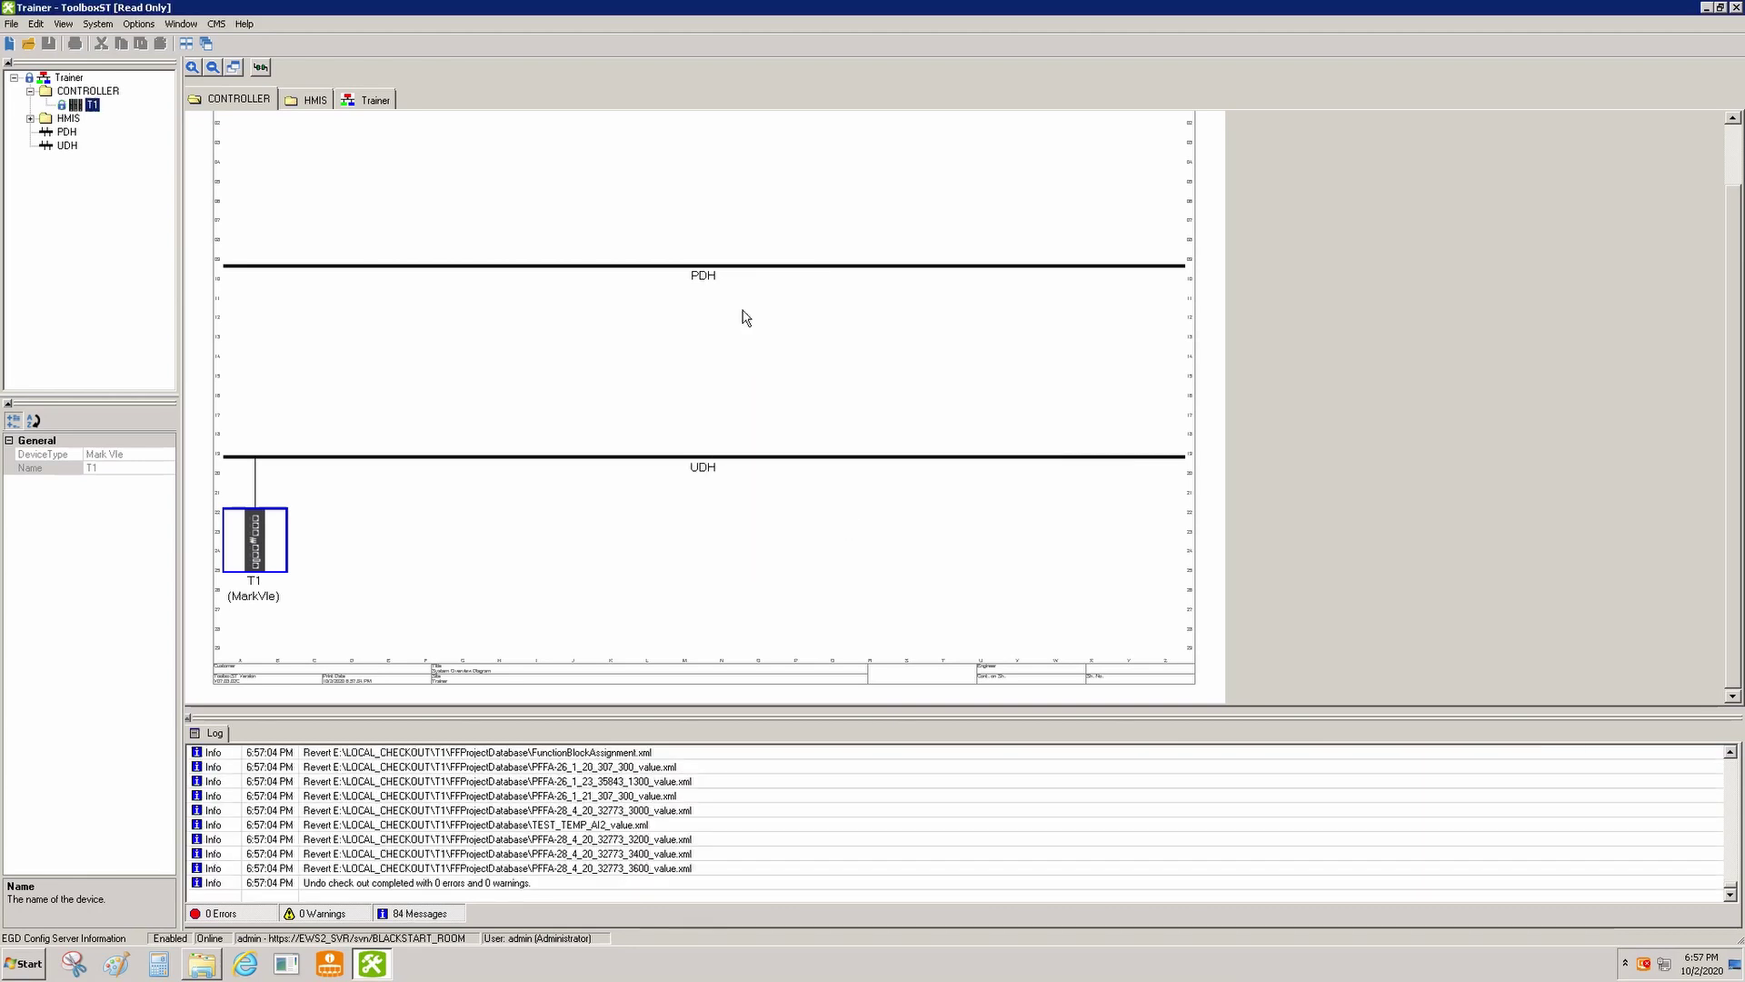
Get version 8 of T1 from its CMS history, then close the history dialog
right_click(81, 108)
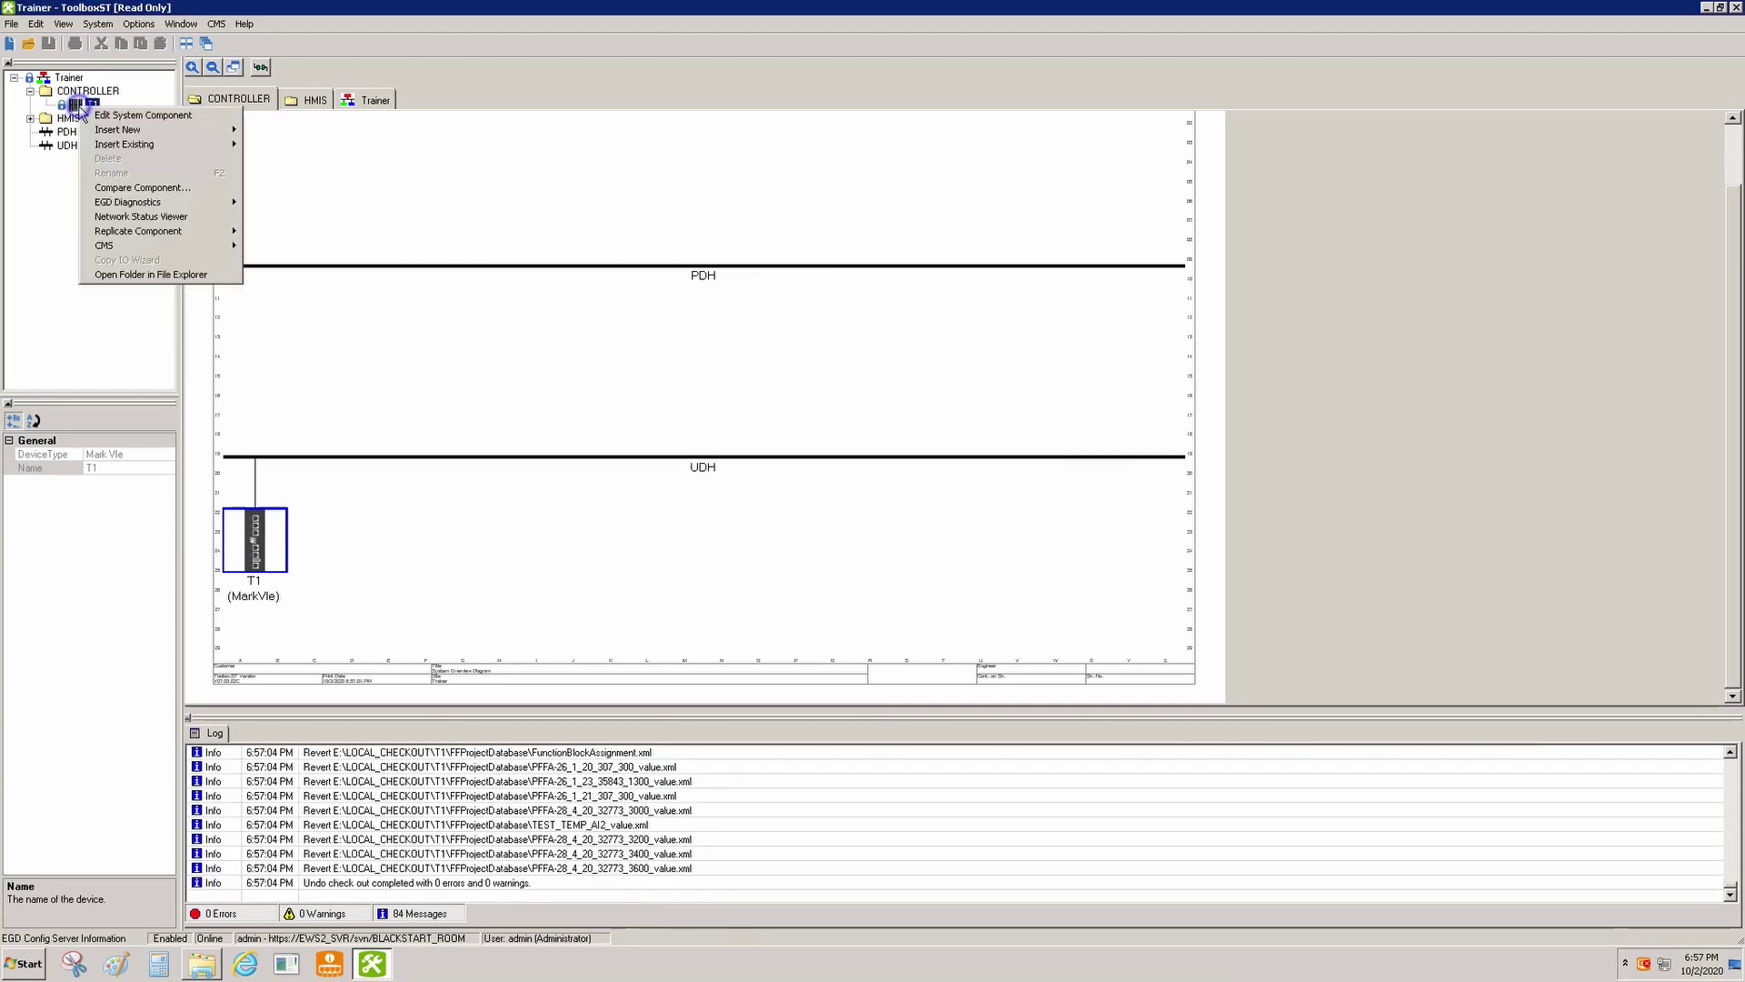
mouse_move(134, 247)
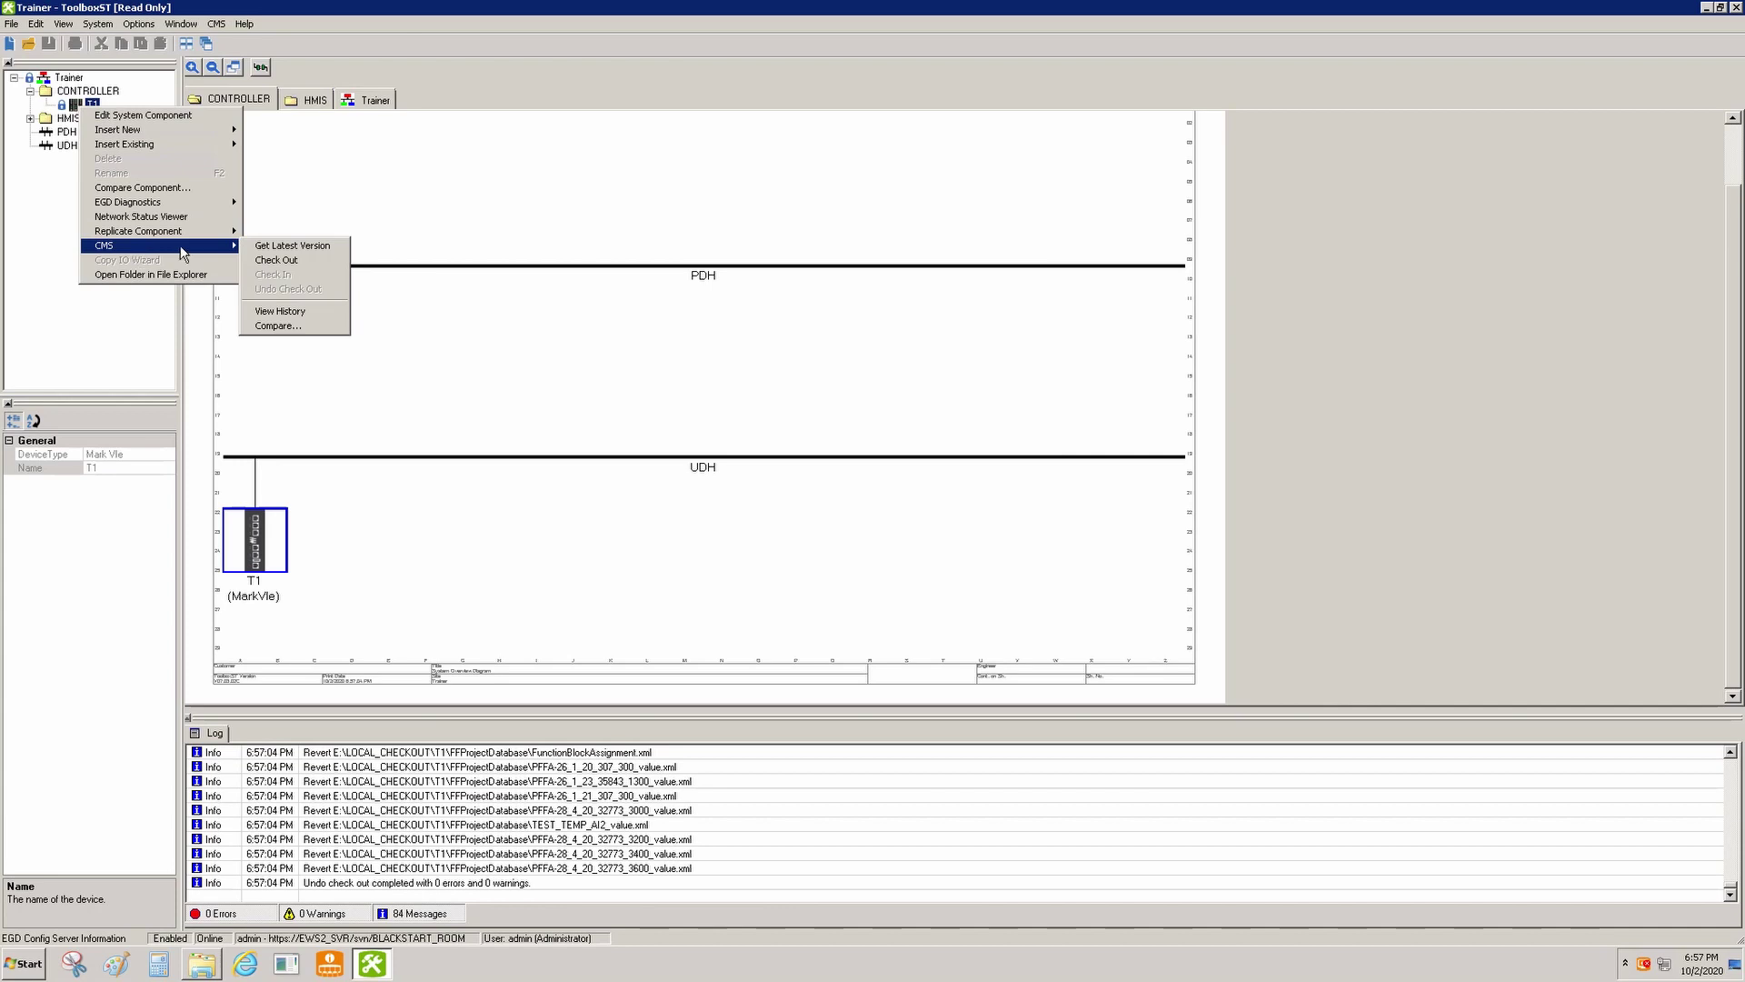
left_click(300, 313)
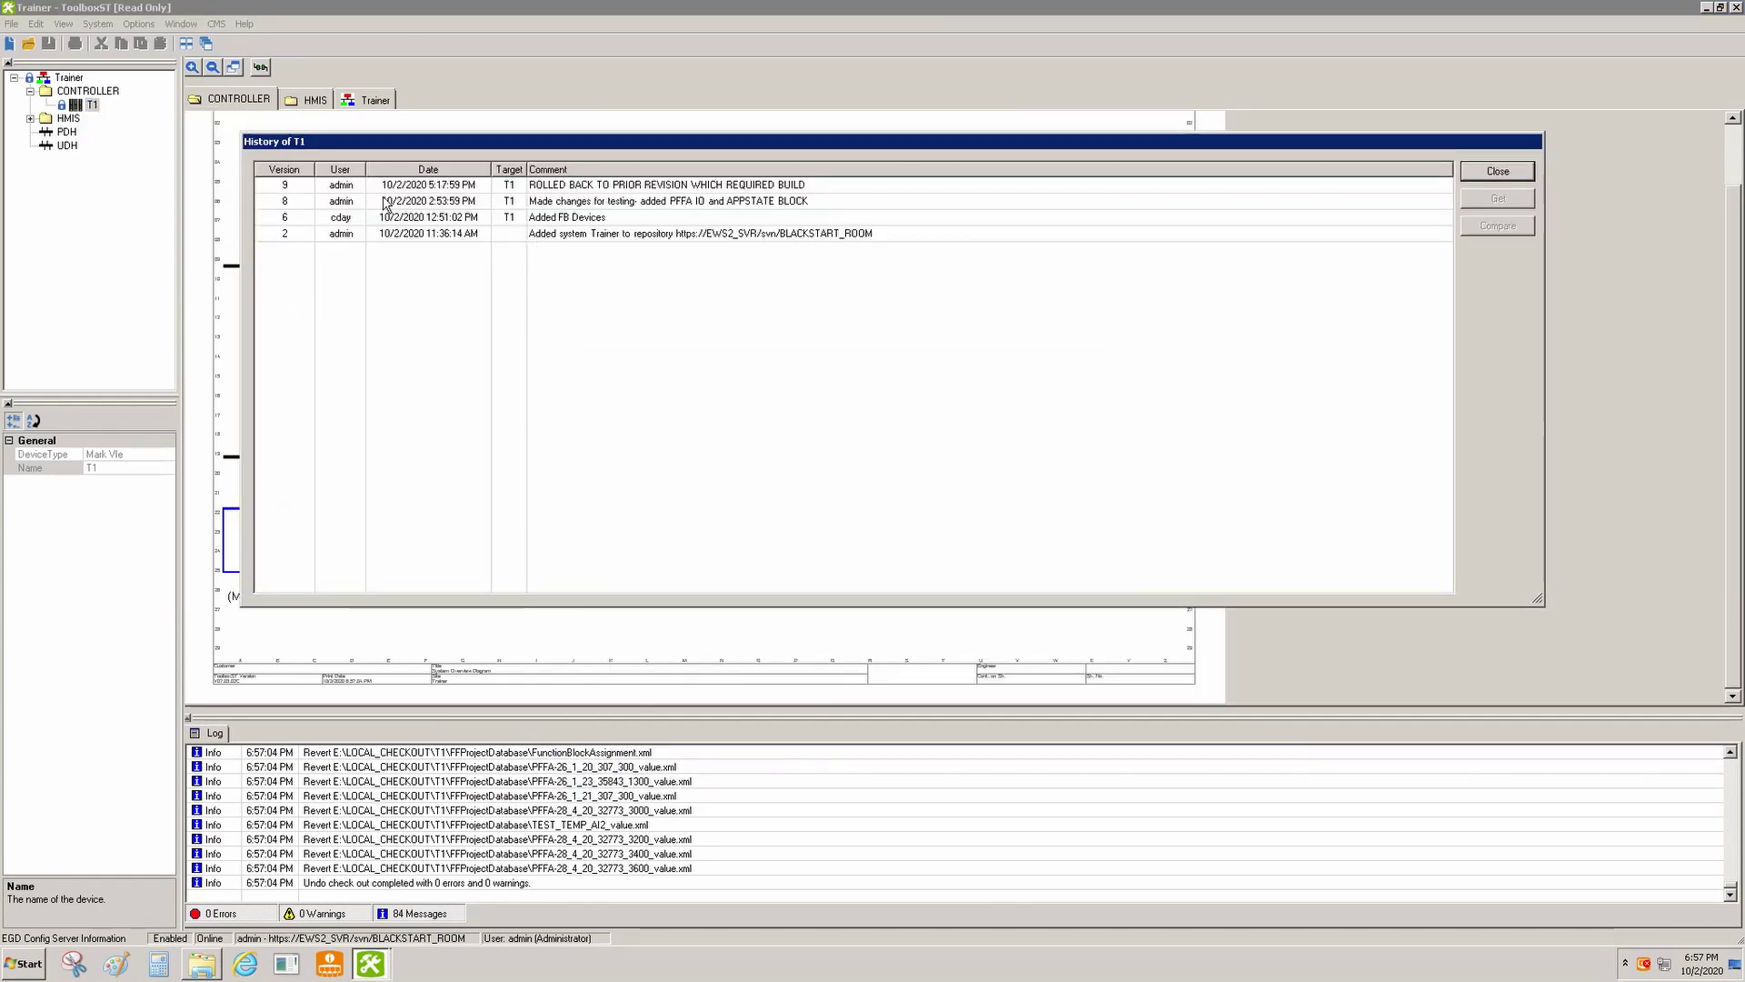
left_click(312, 203)
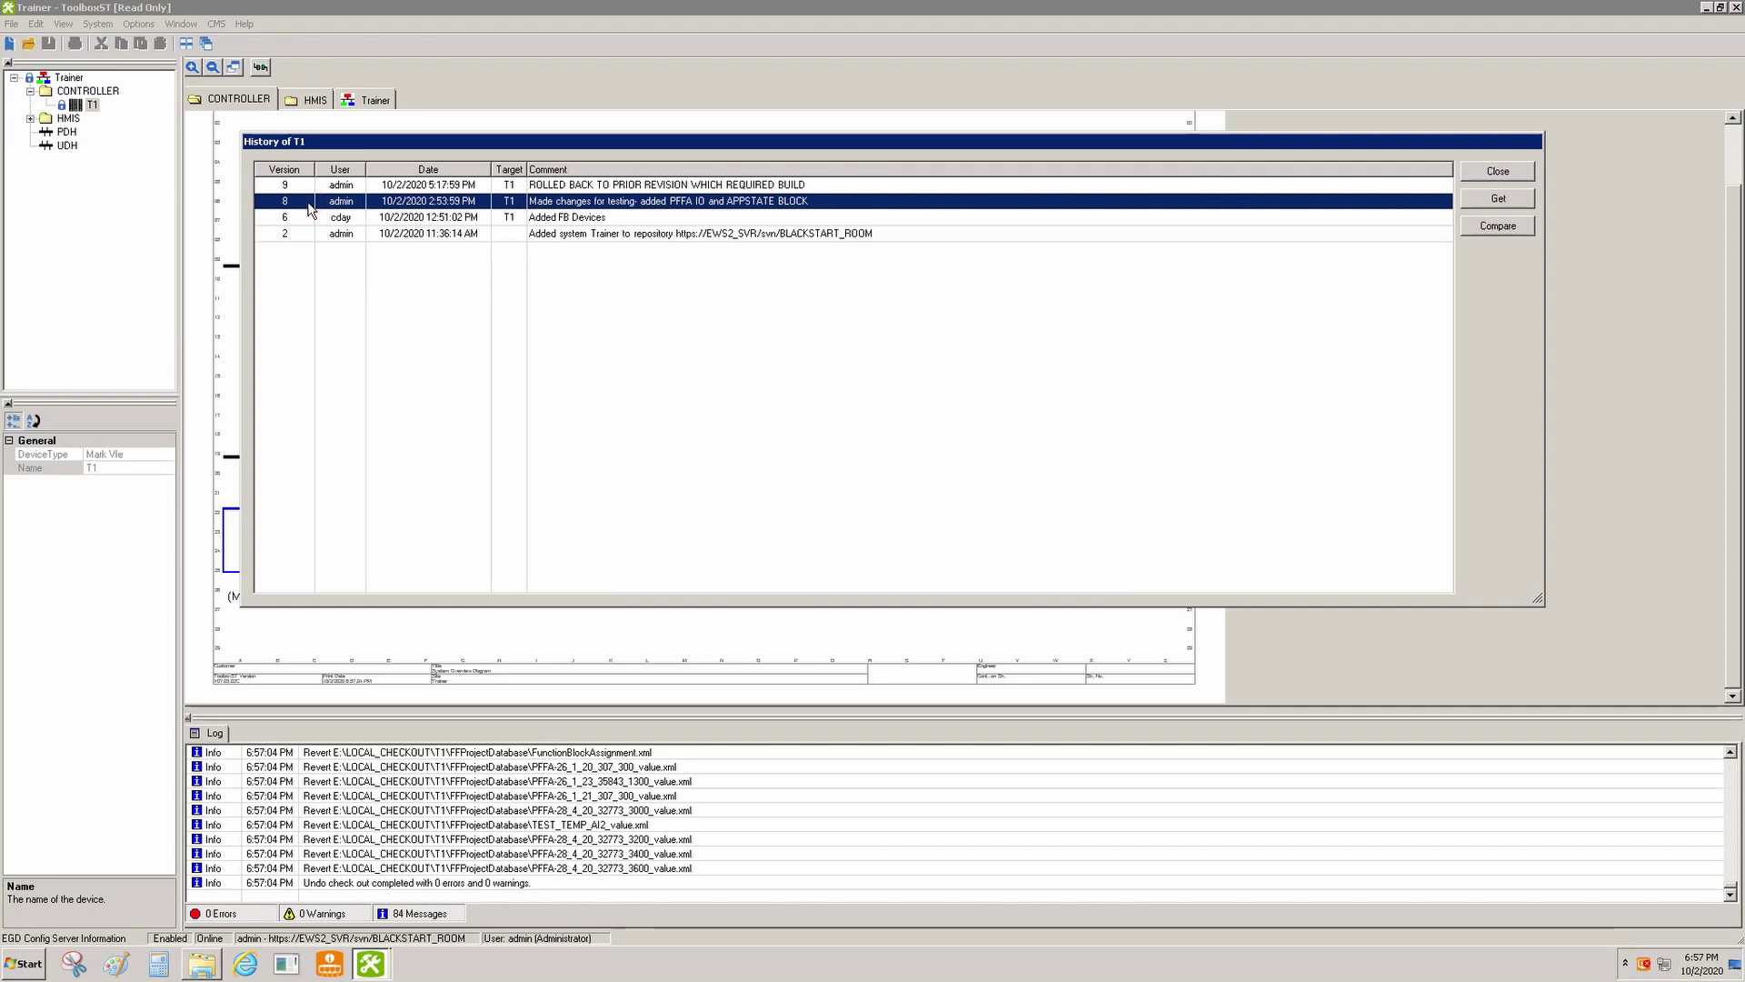
left_click(1500, 202)
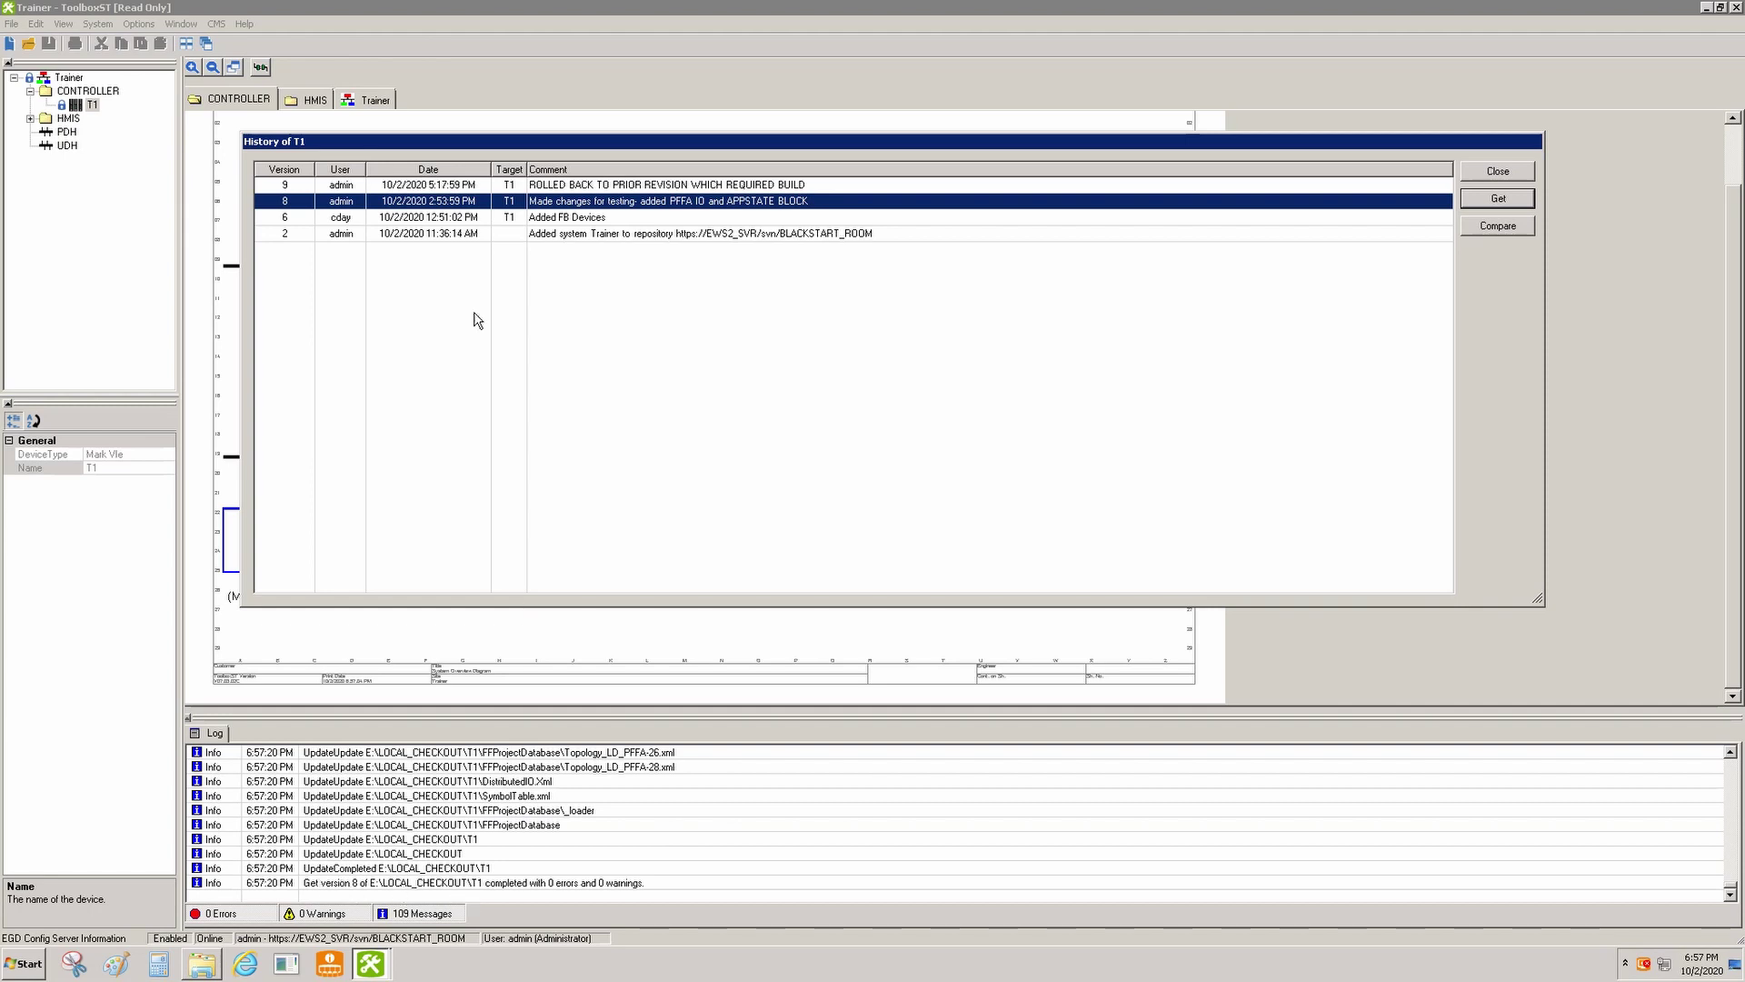
left_click(1502, 174)
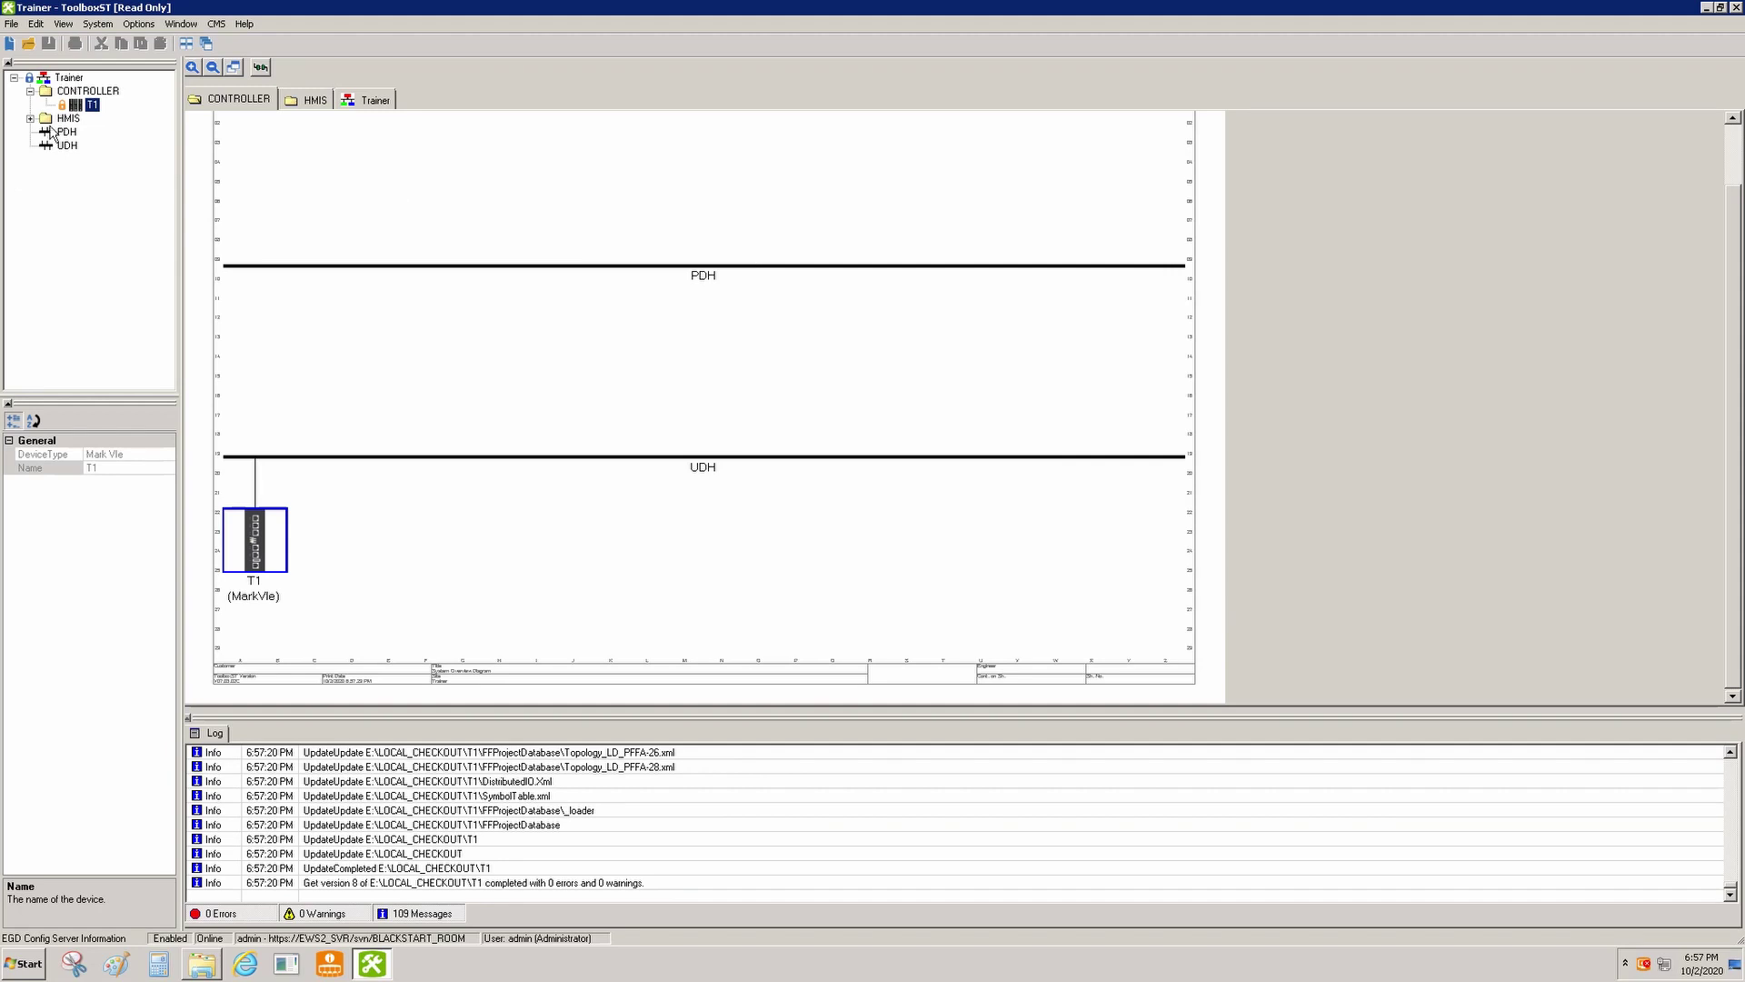
Open T1 for editing and agree to check it out
mouse_move(63, 111)
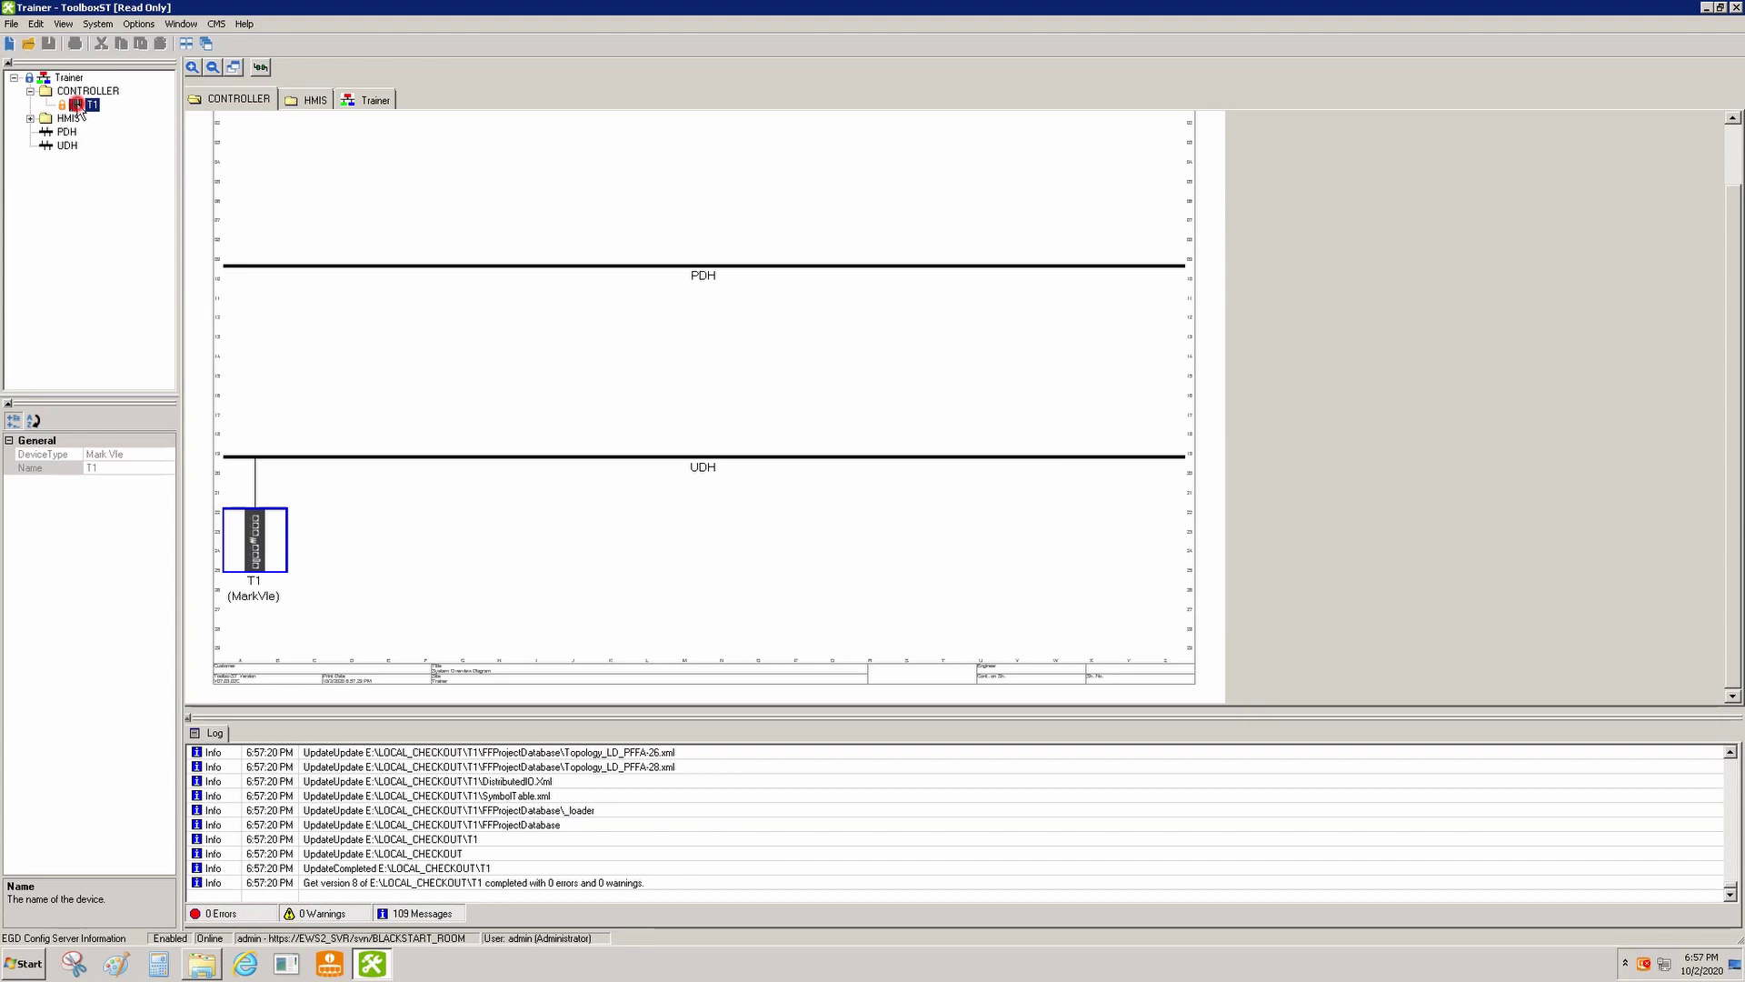
double_click(78, 108)
left_click(816, 534)
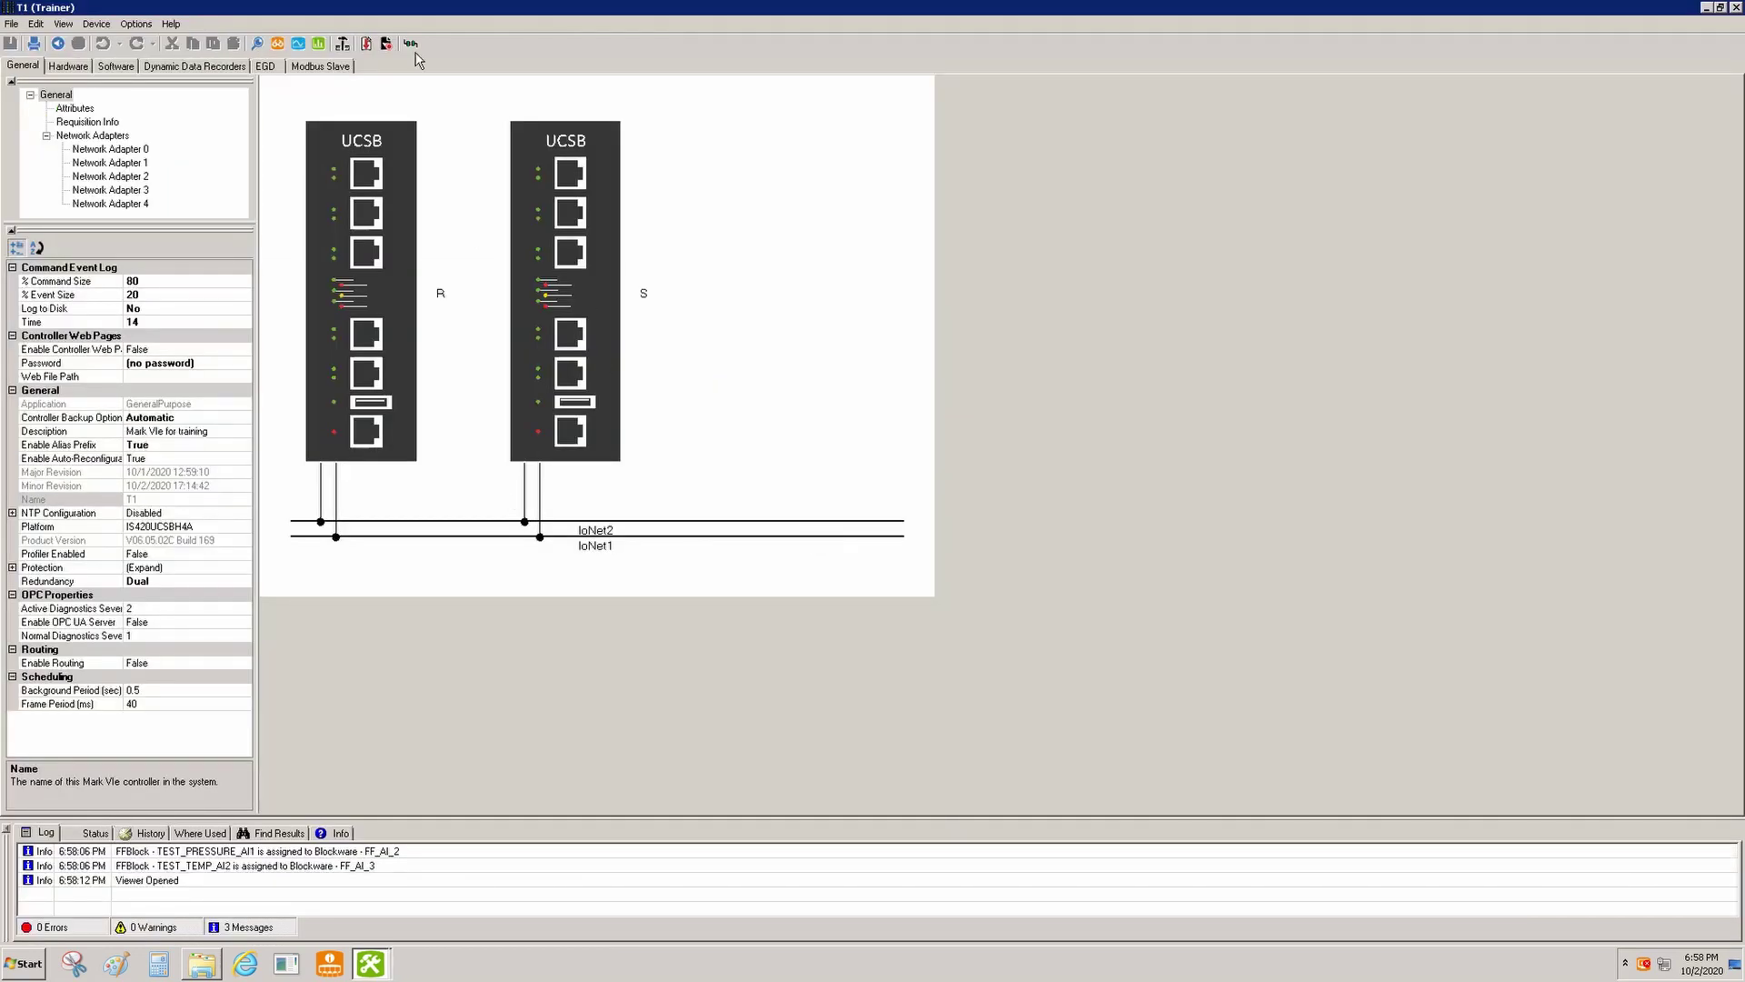
Connect to controller T1 and enlarge the Status table showing Major Difference
left_click(411, 43)
left_click(941, 453)
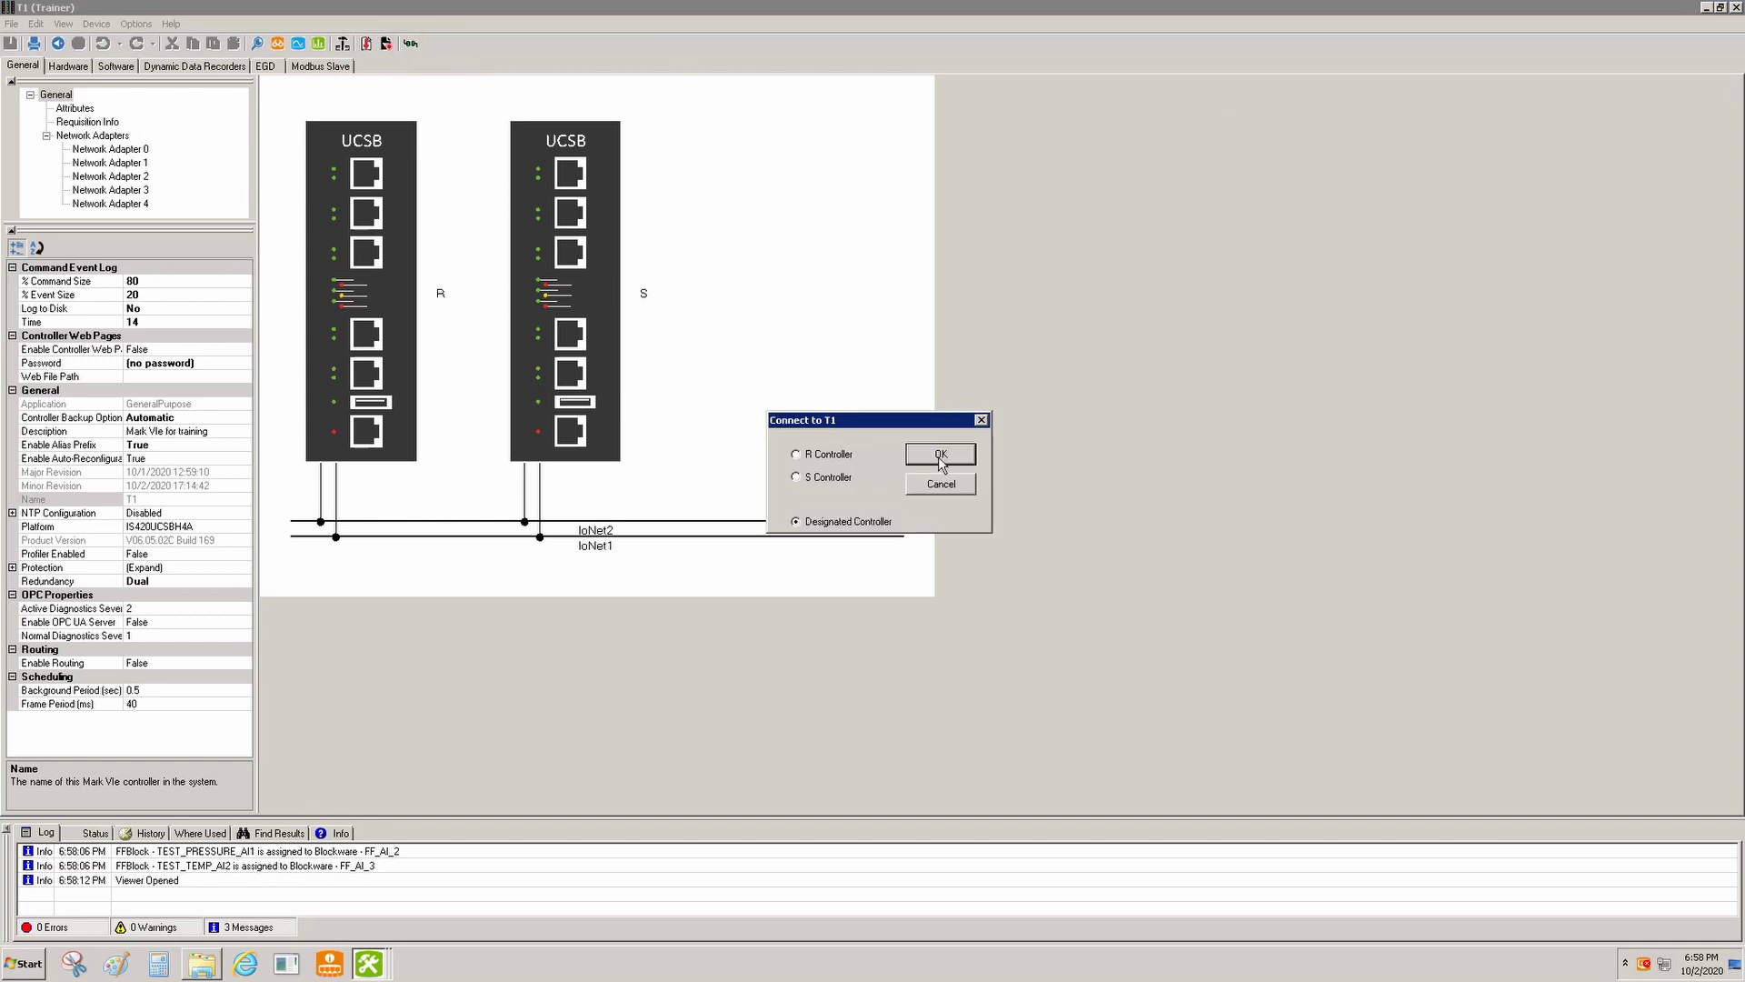
left_click(98, 832)
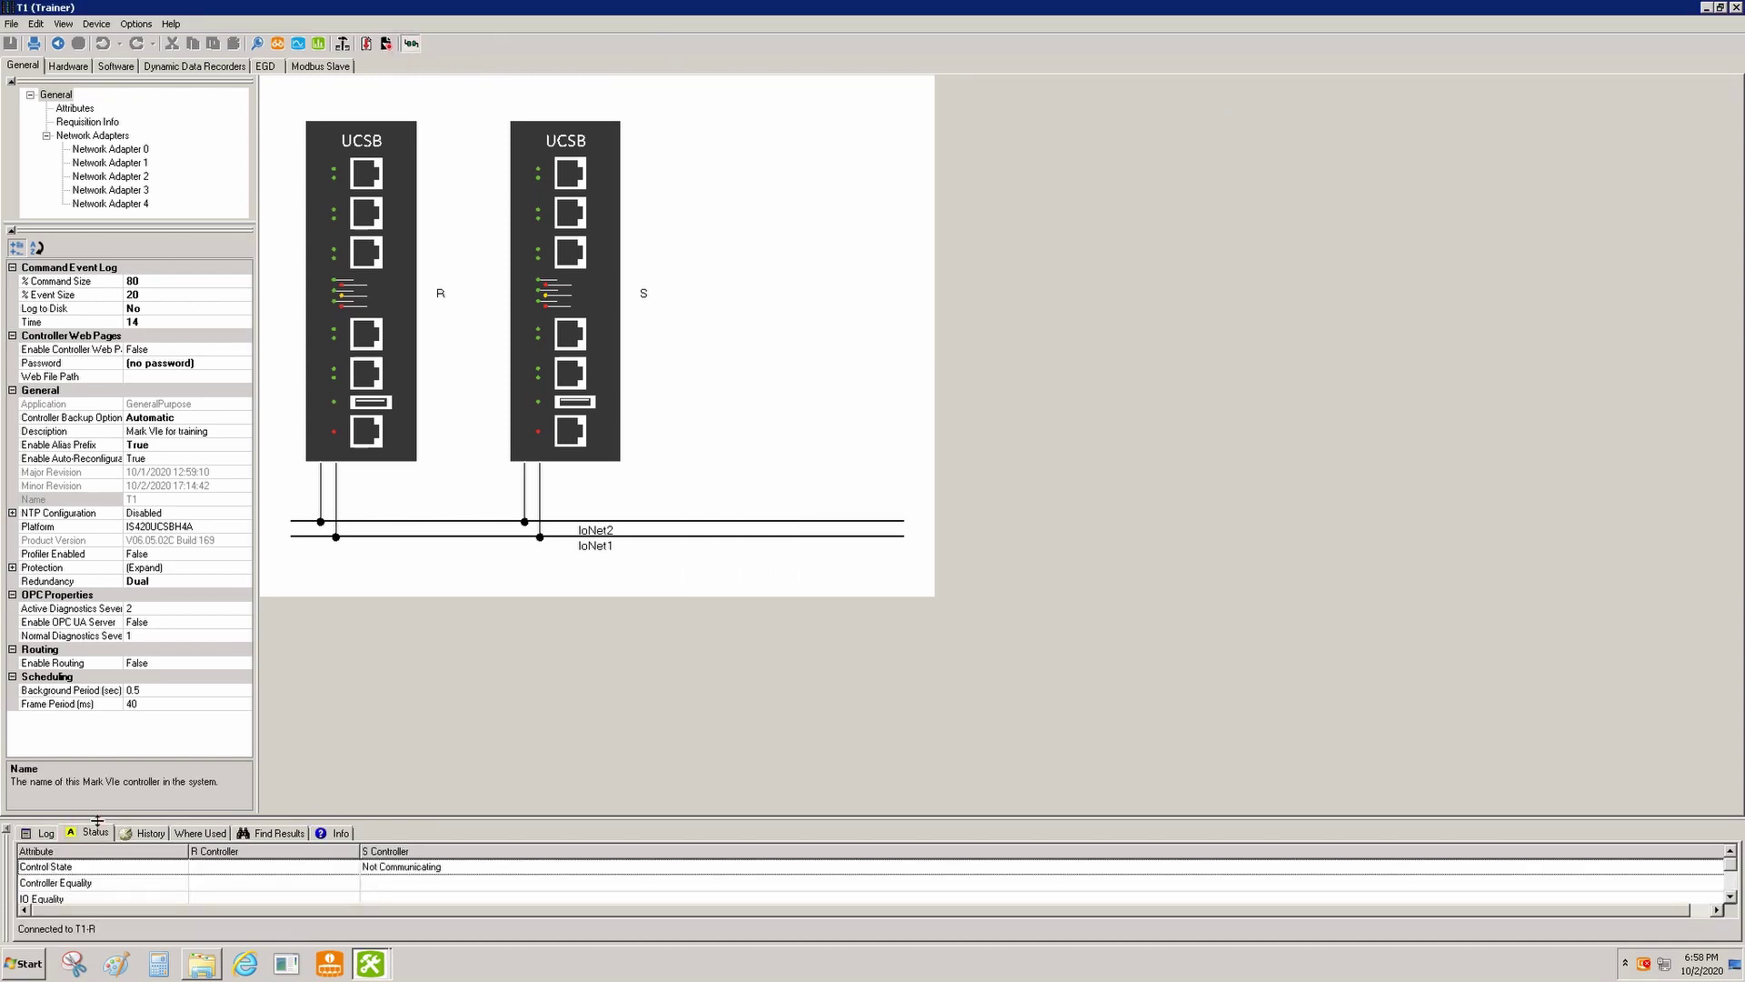
left_click_drag(97, 821, 107, 732)
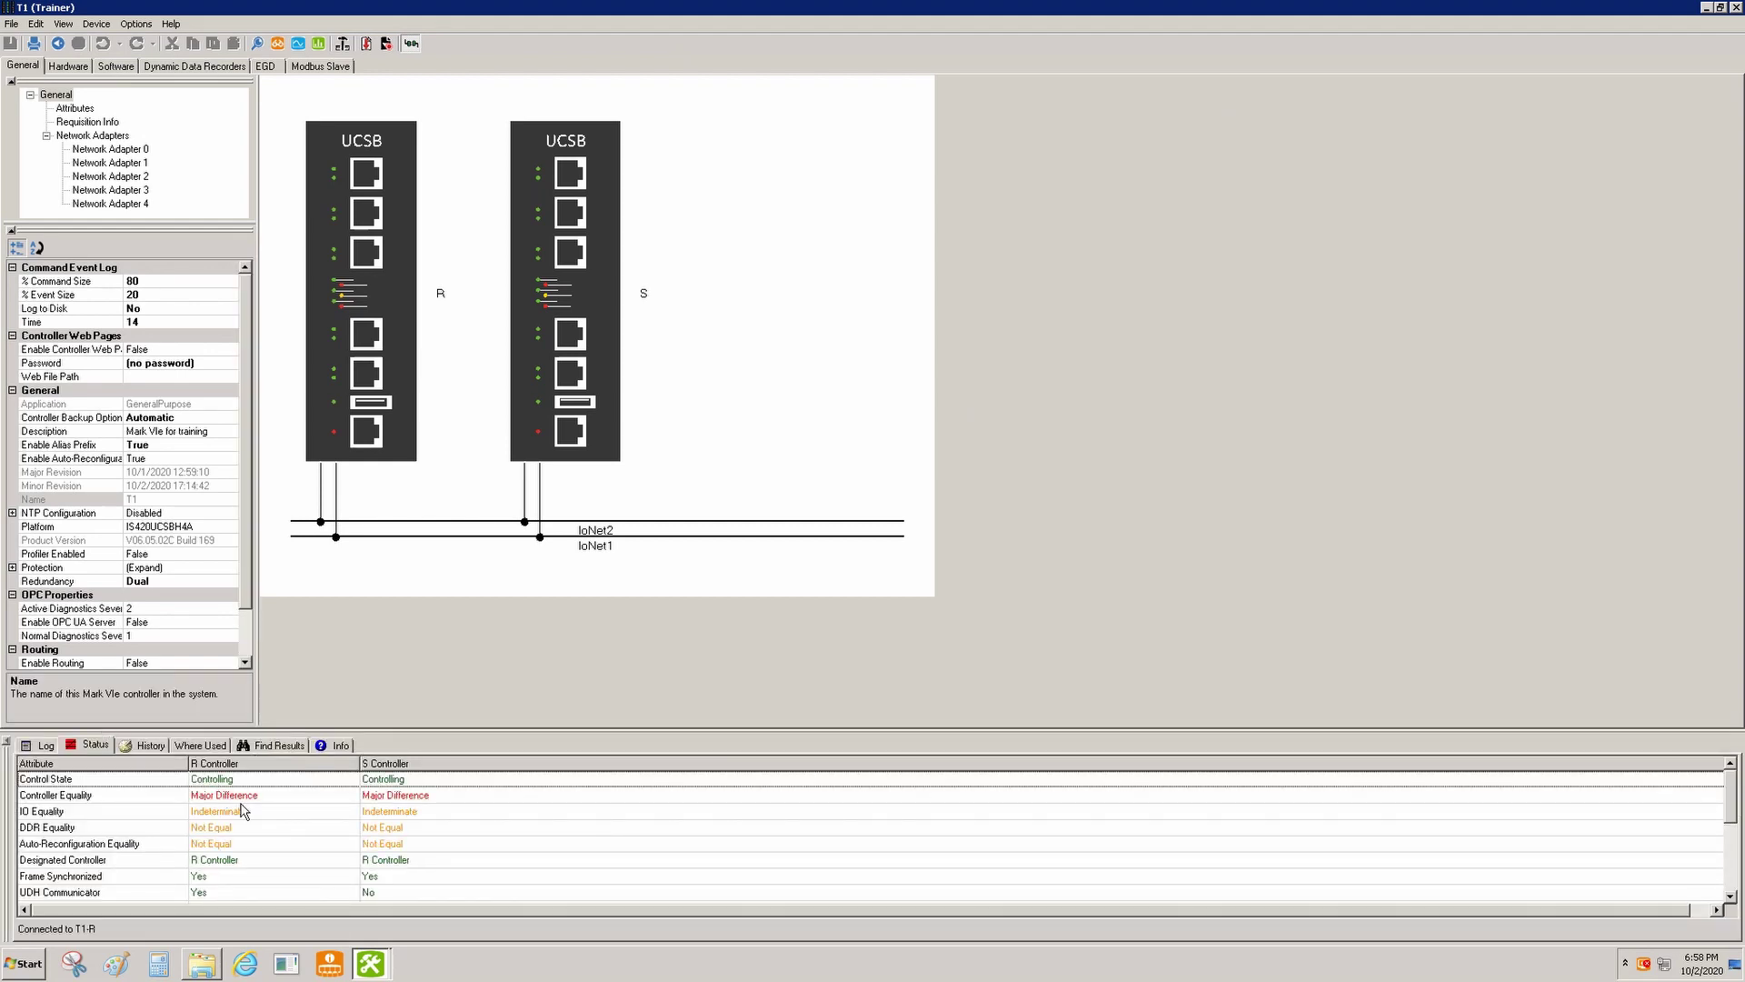
Inspect CA001's PFFA modules and segments in Hardware, then build T1 (0 errors, 5 warnings)
left_click(71, 66)
left_click(43, 144)
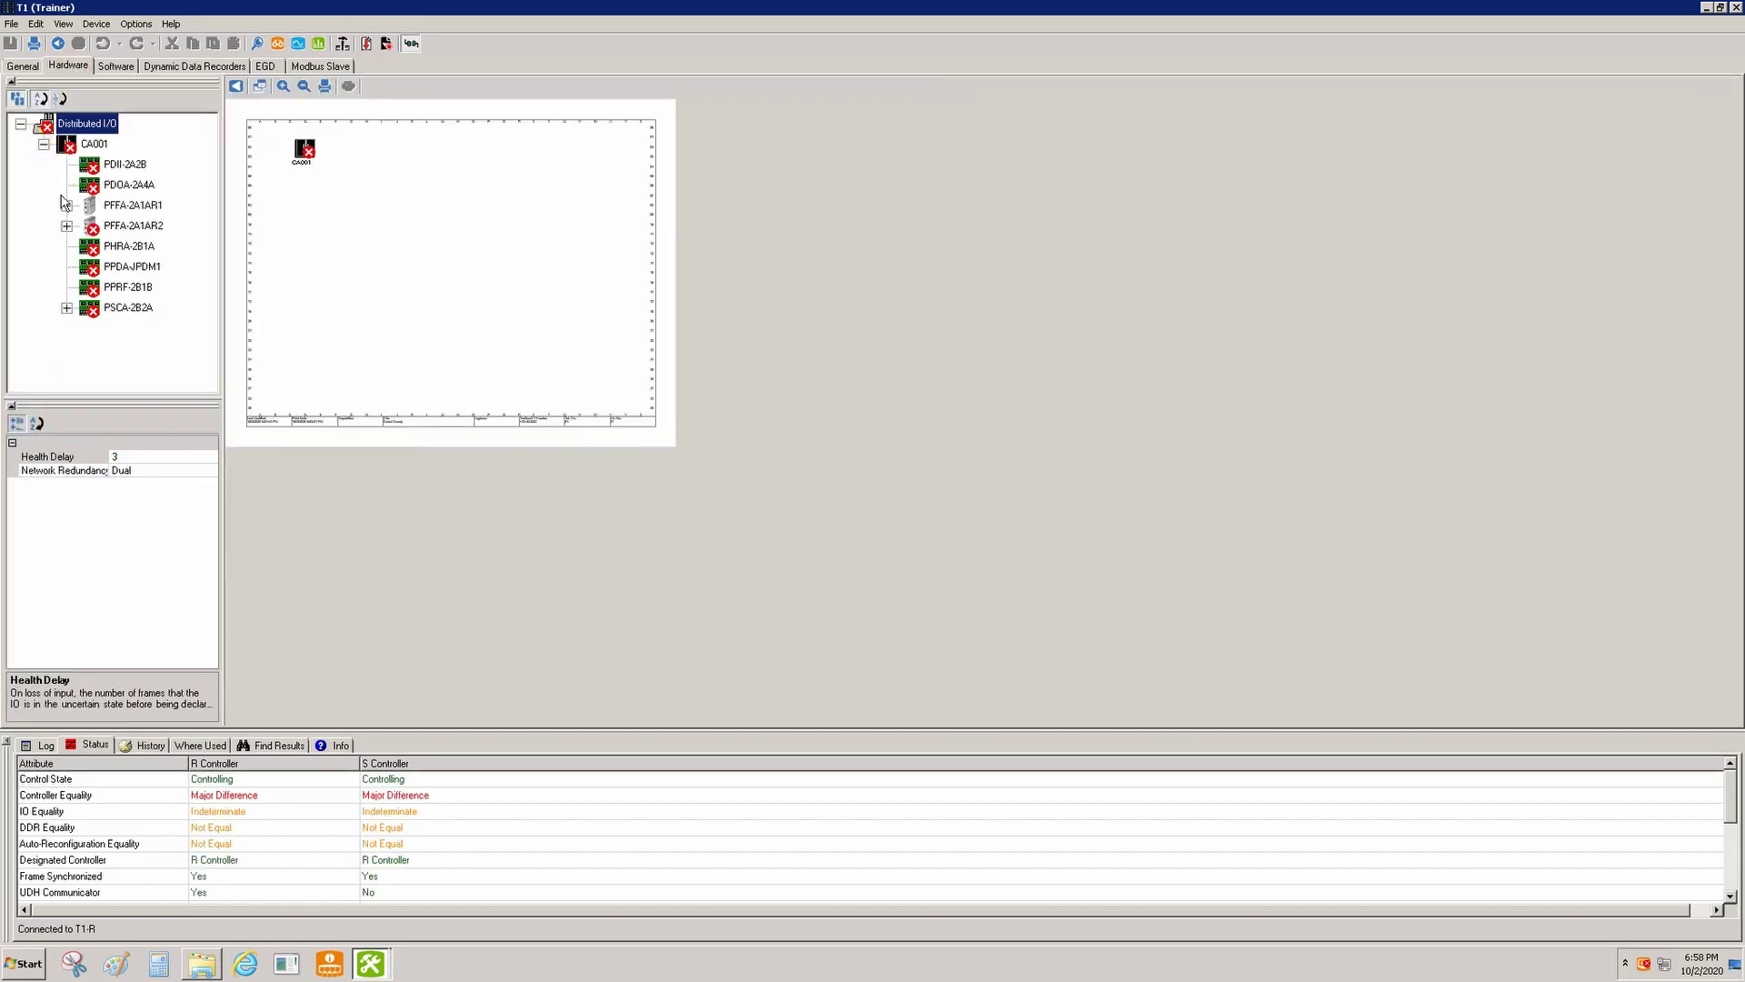
left_click(67, 205)
left_click(89, 226)
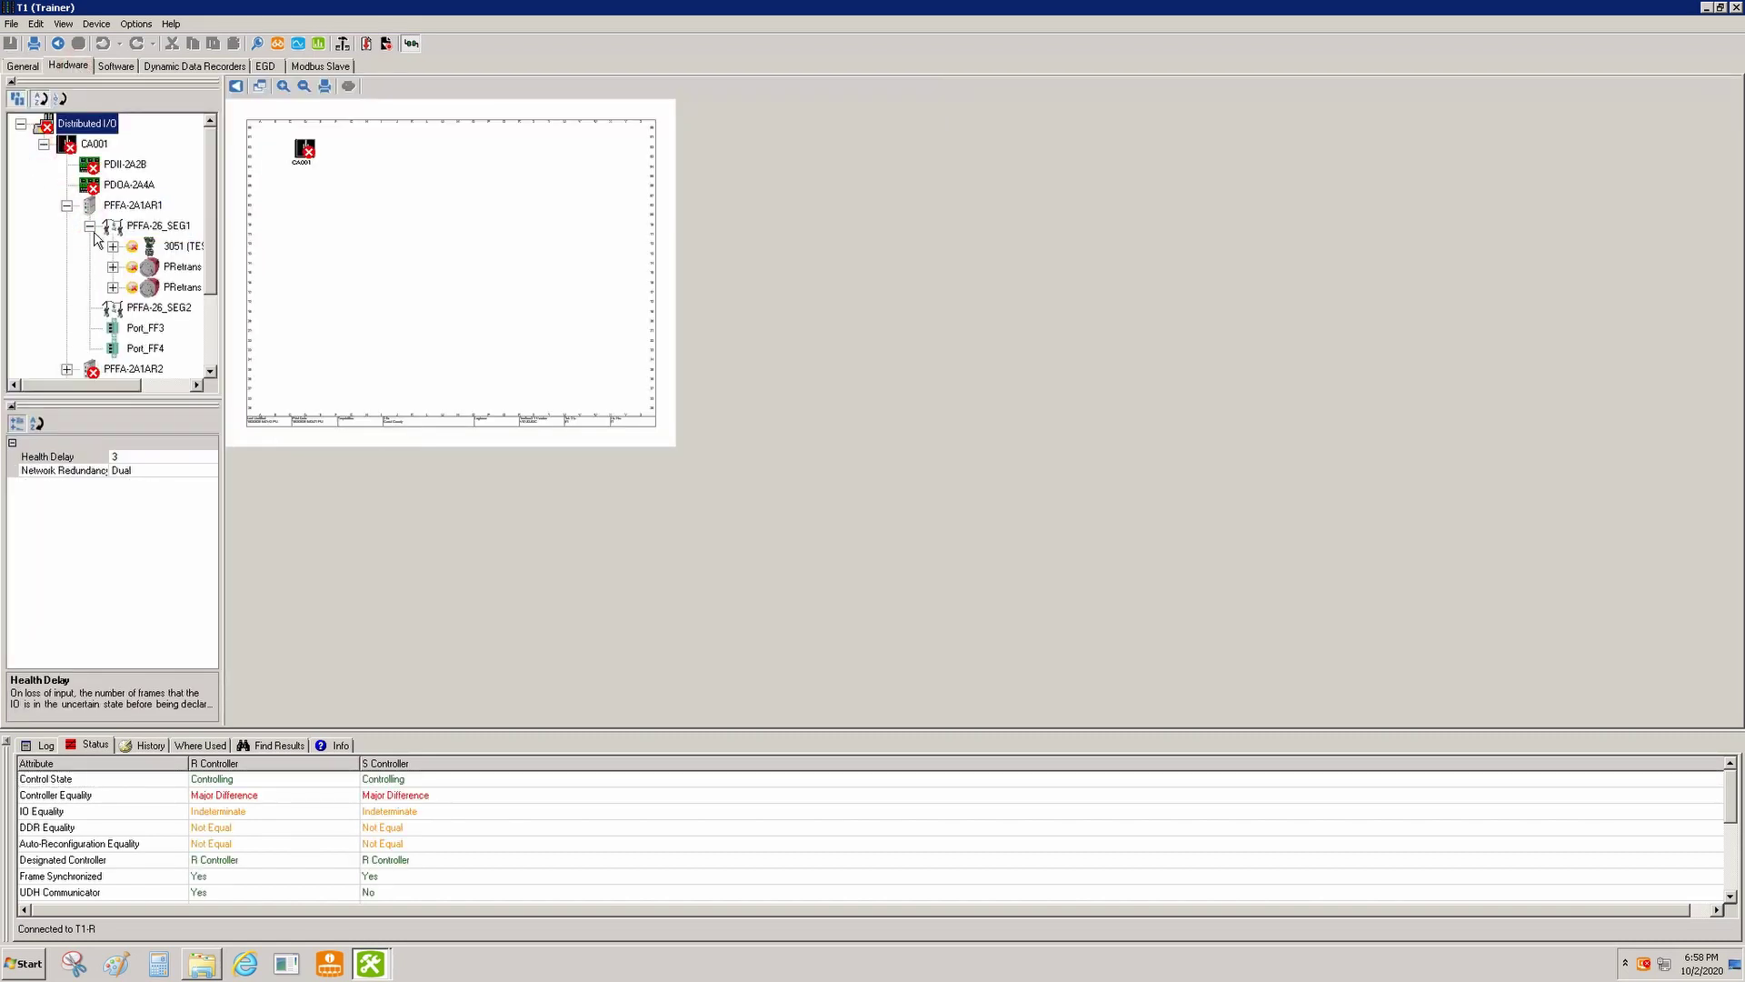
left_click(89, 226)
left_click(66, 307)
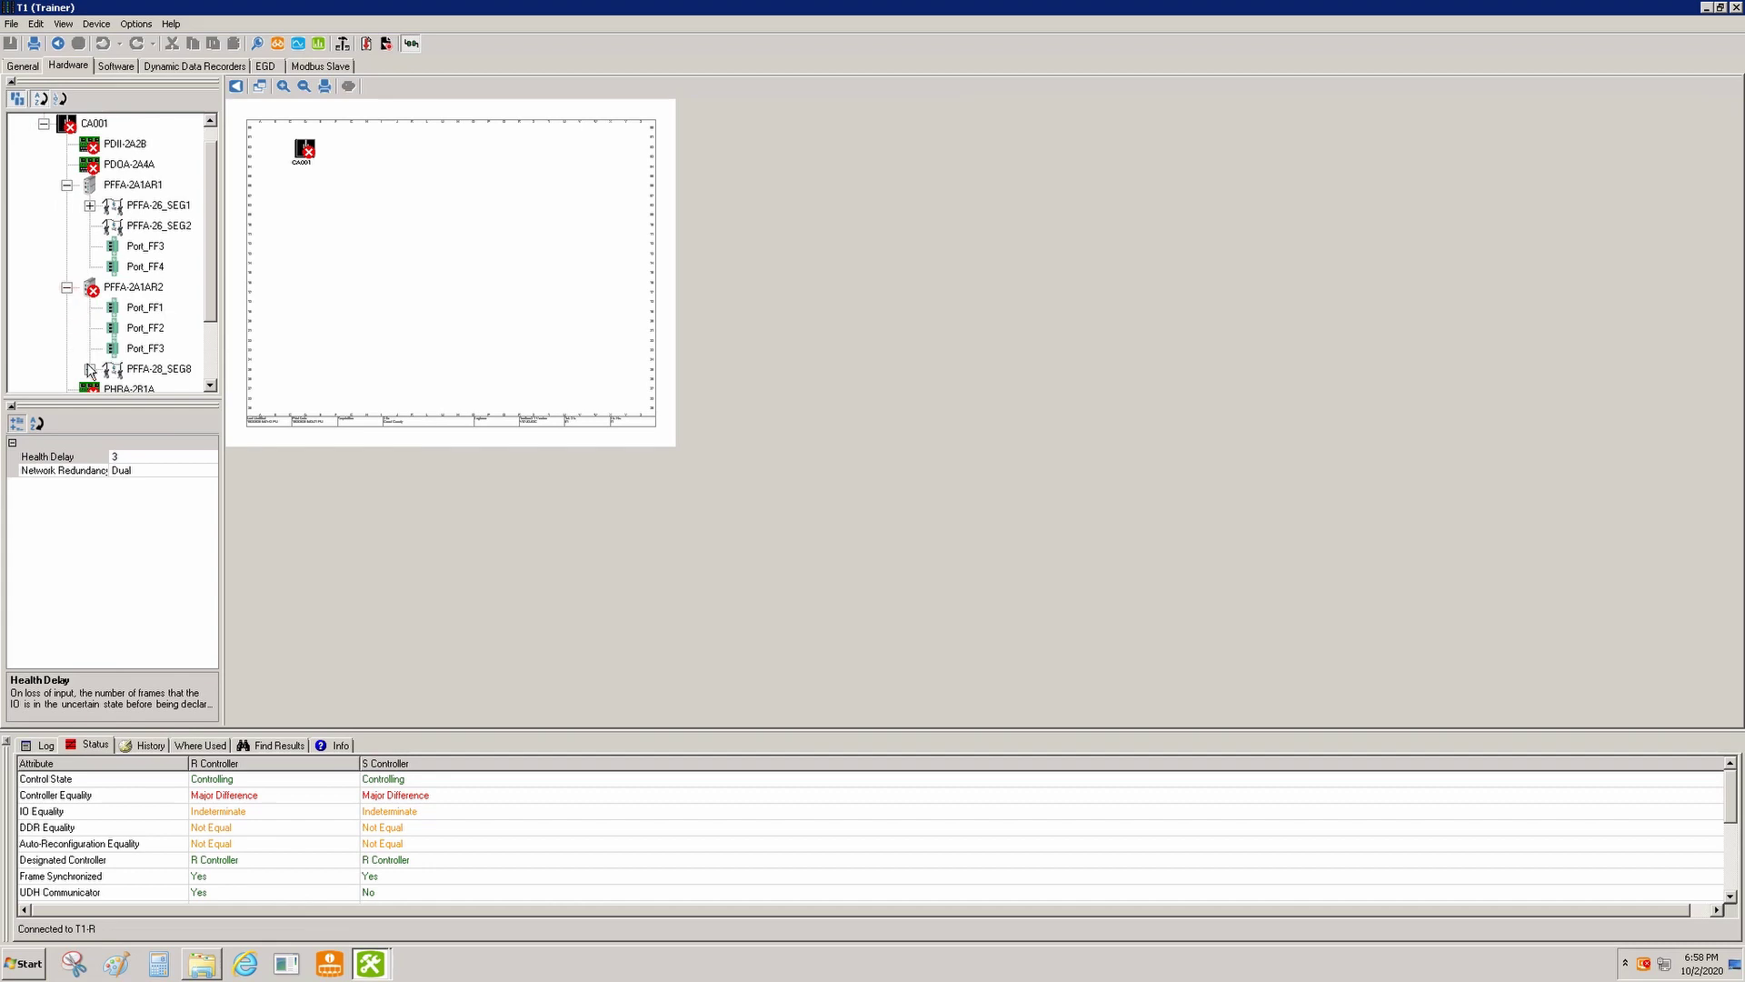
left_click(90, 368)
scroll(89, 363, "down", 1)
scroll(77, 272, "up", 3)
left_click(66, 206)
left_click(67, 226)
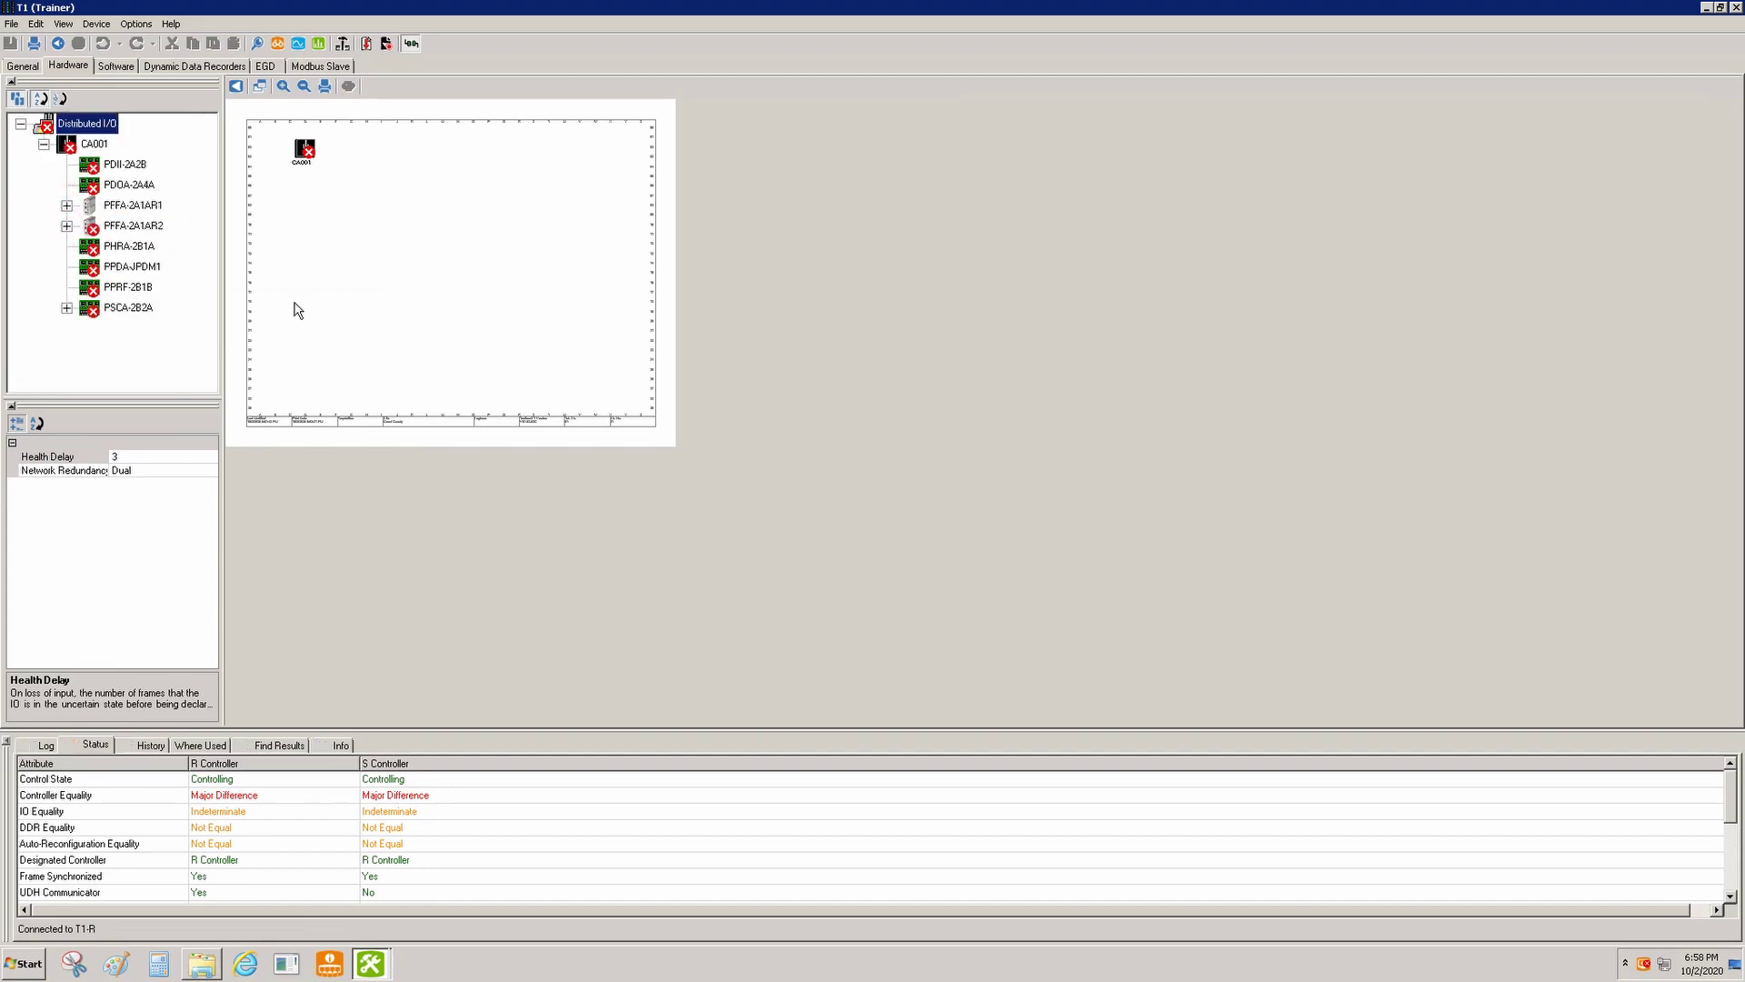
left_click(343, 45)
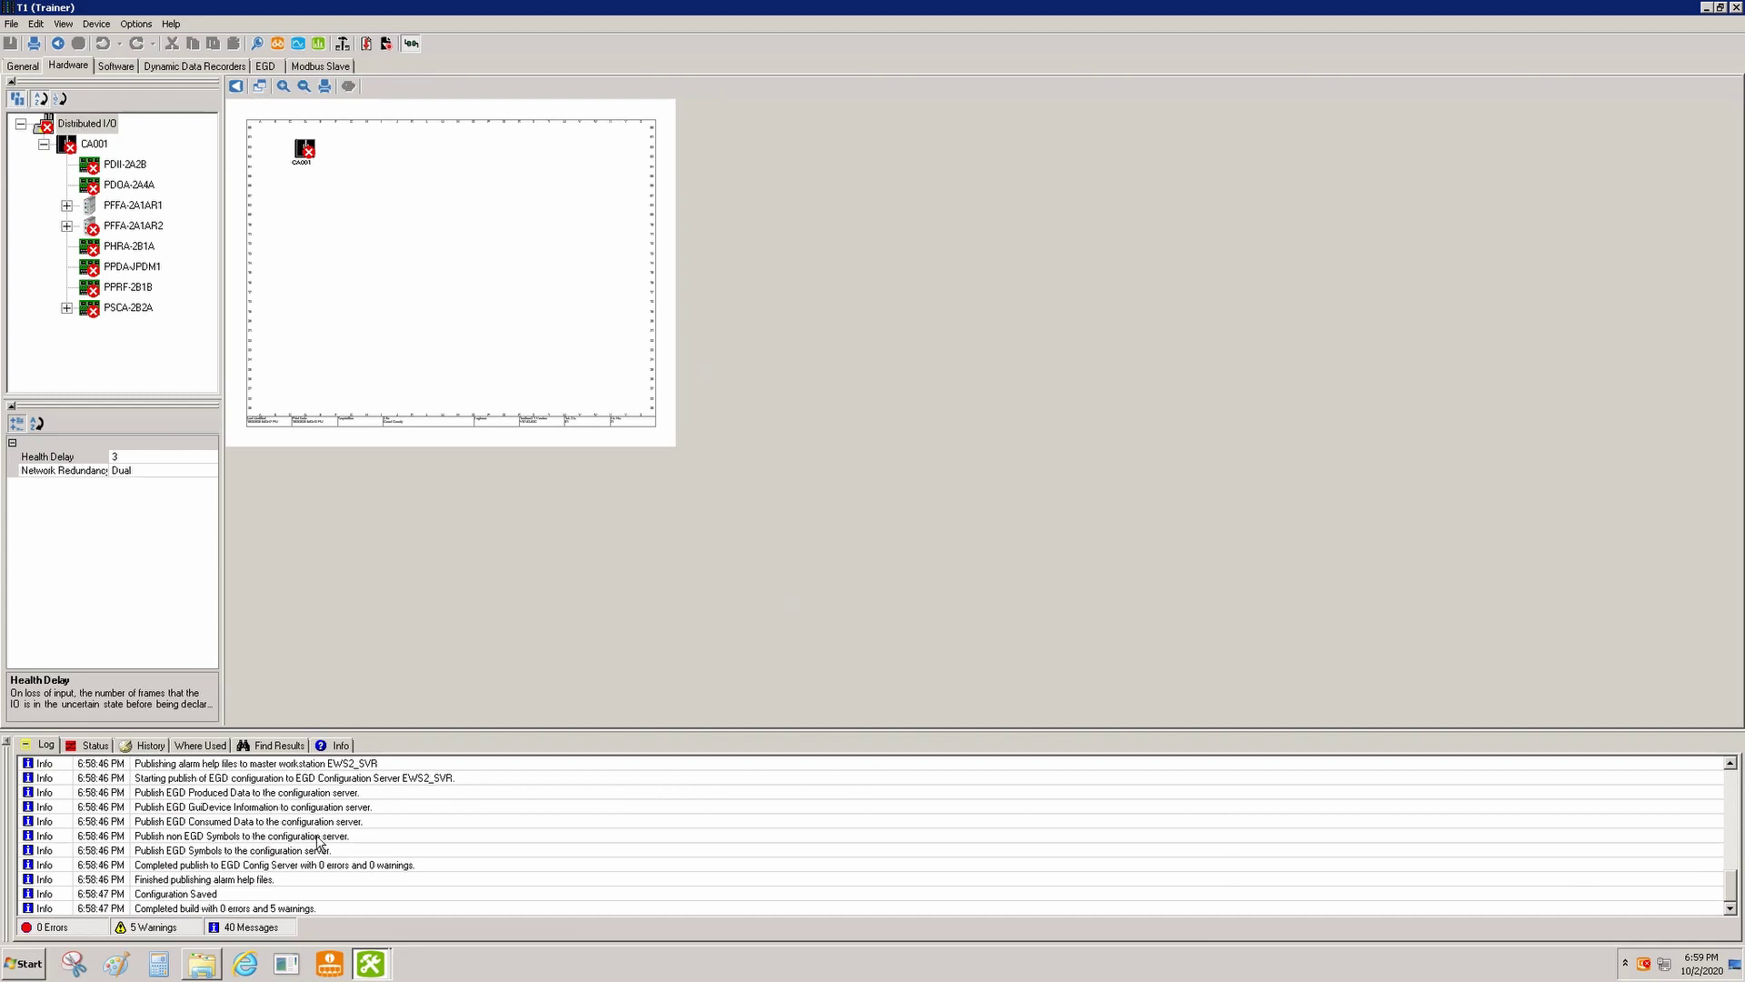
Filter the log to the five build warnings and launch the controller download wizard
left_click(277, 927)
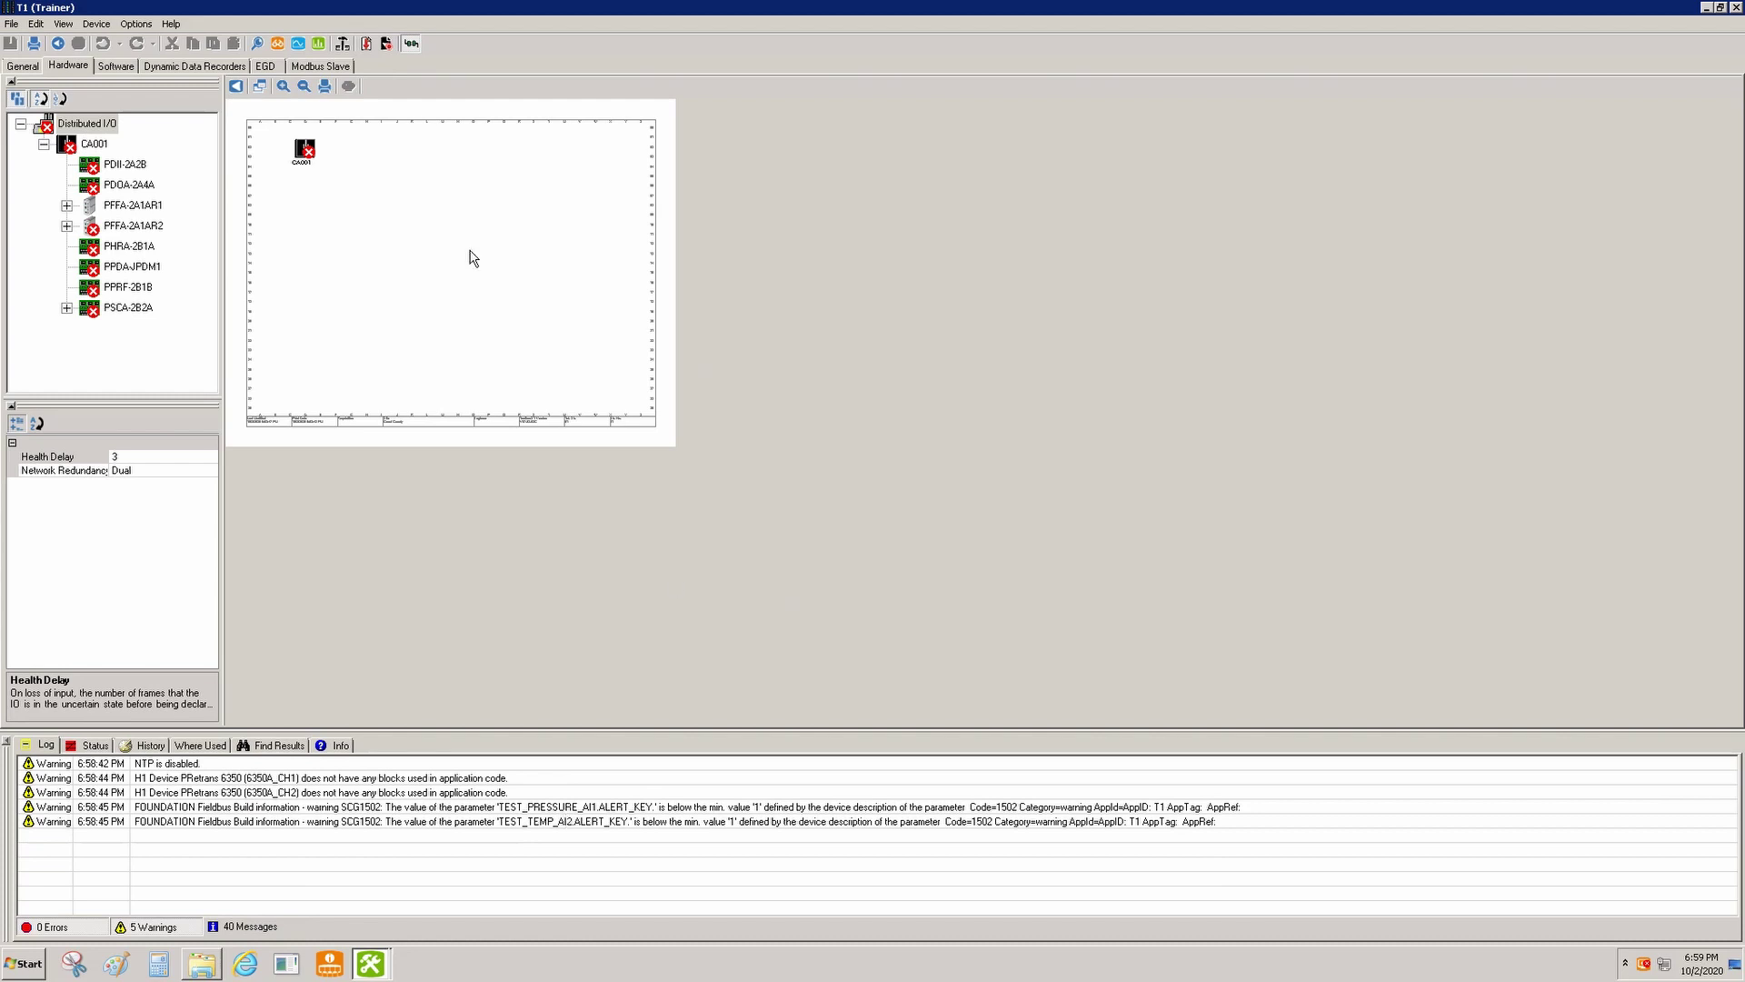
left_click(367, 43)
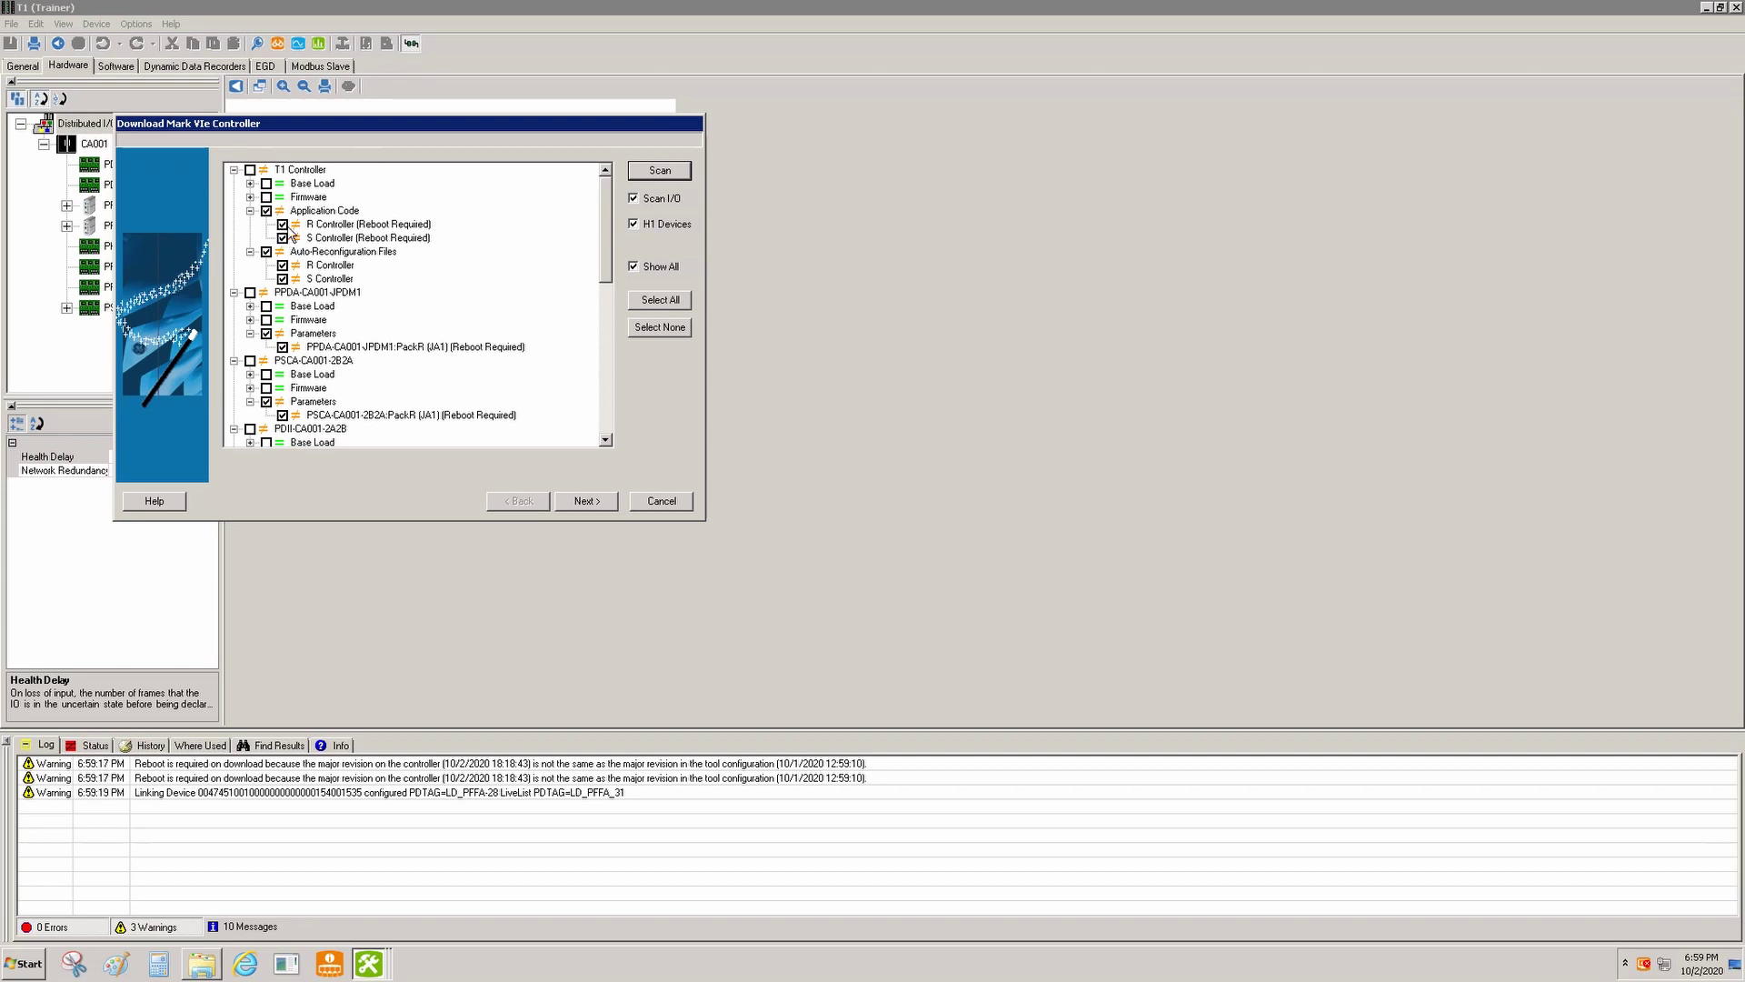
Download T1's application code and pack parameters, keeping the backup file download
left_click(605, 222)
left_click_drag(606, 232, 624, 380)
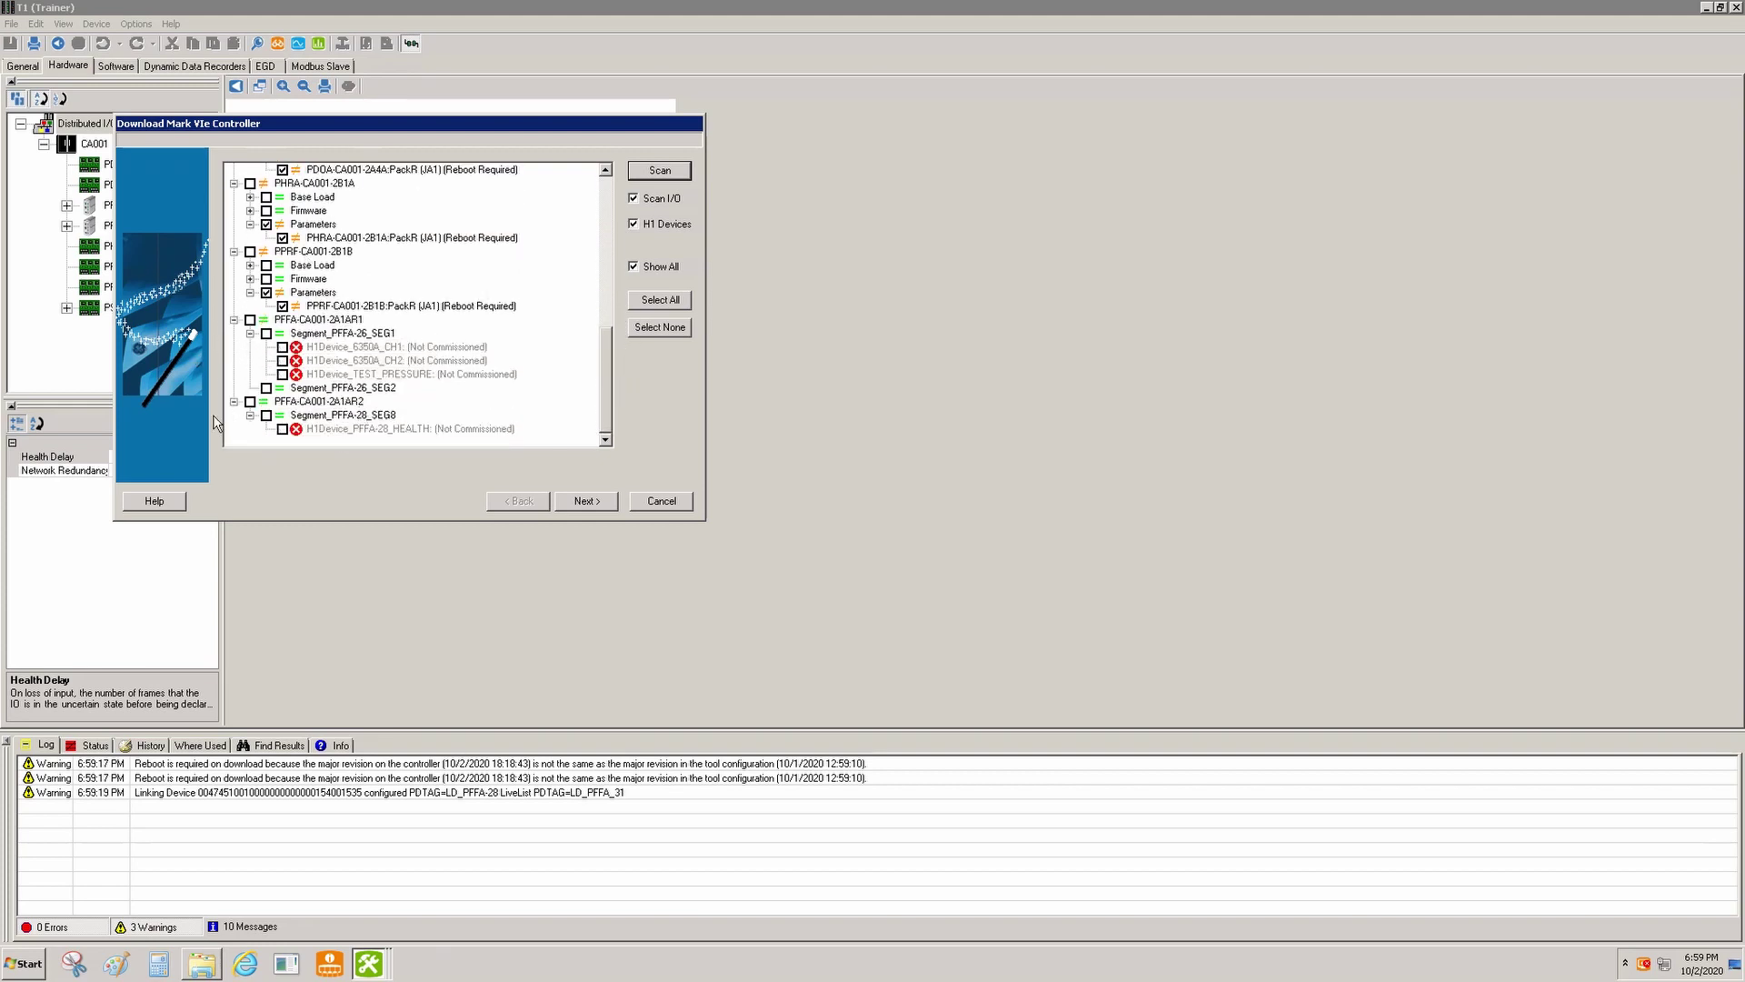
left_click(582, 504)
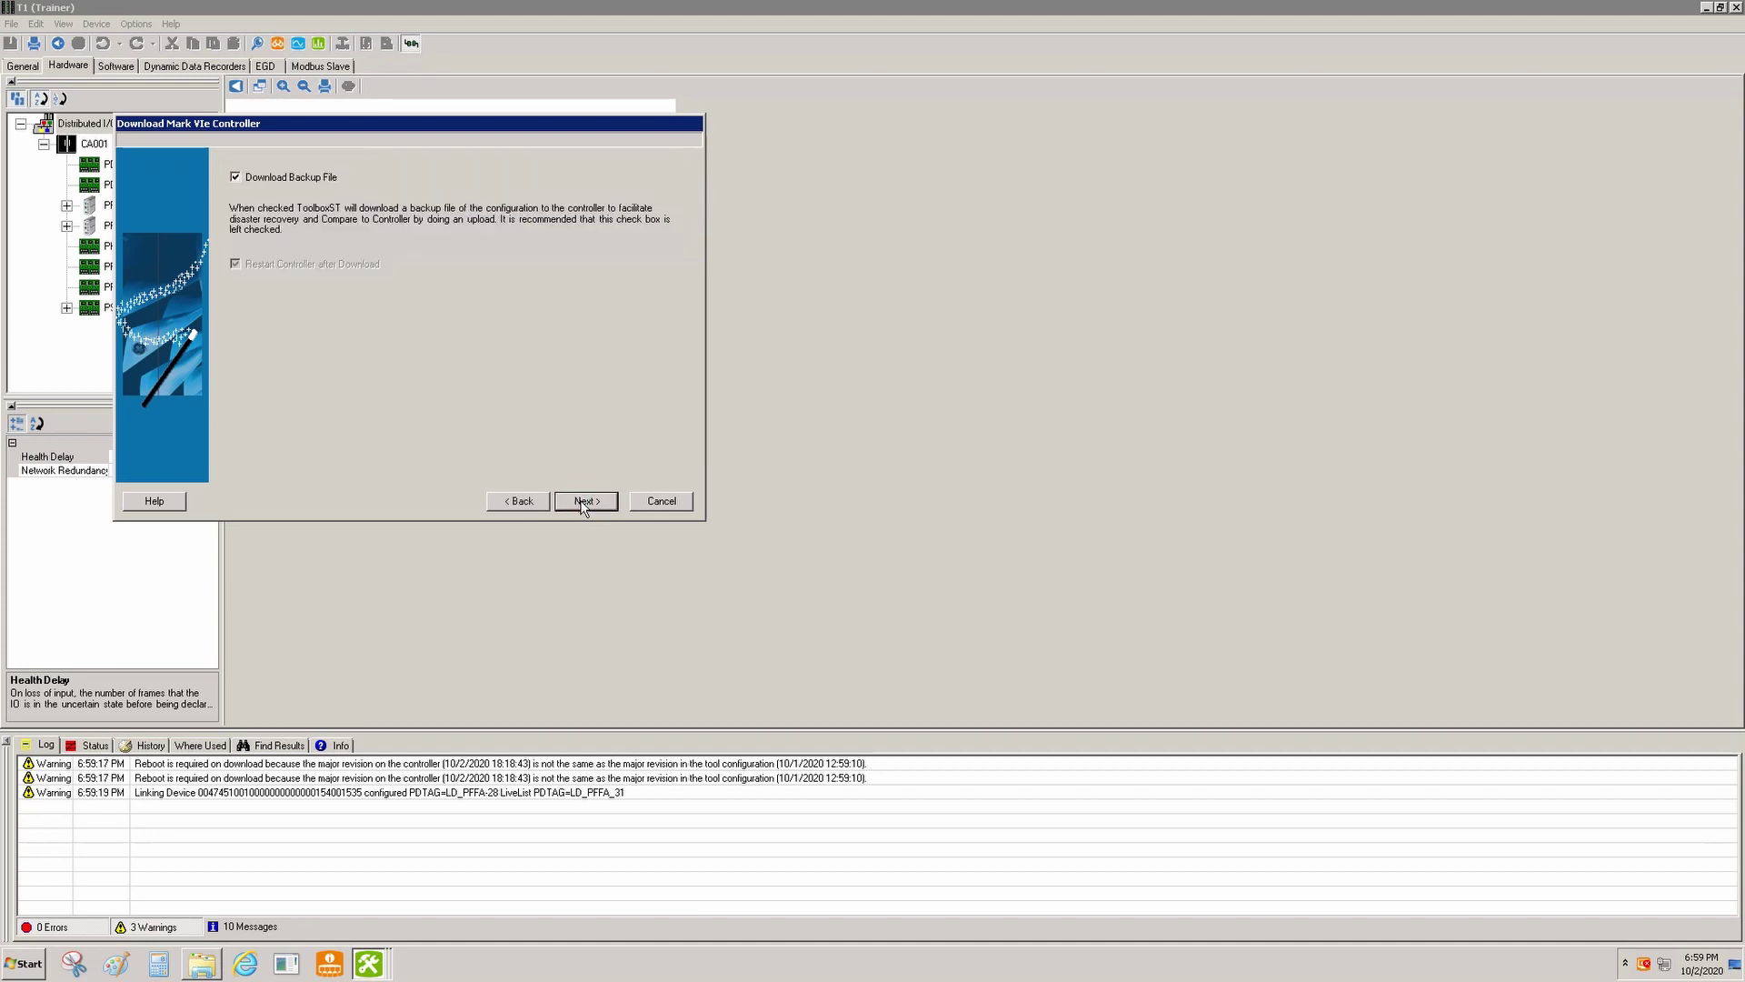
left_click(583, 500)
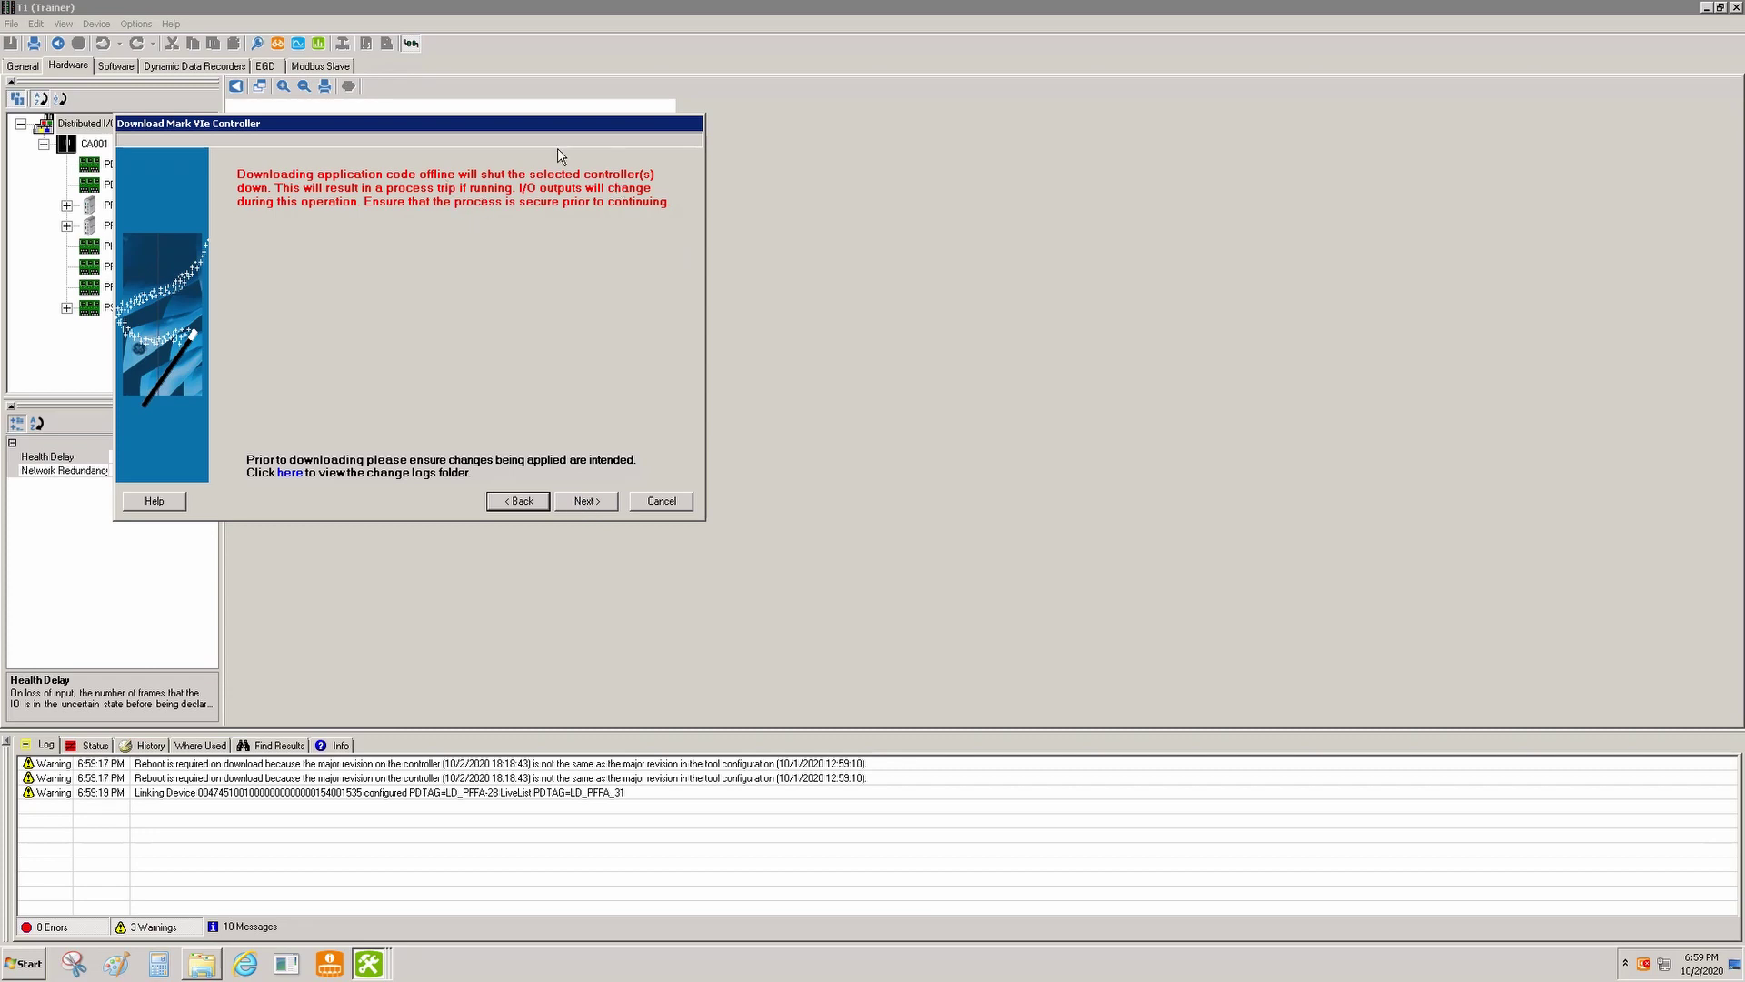
left_click(587, 503)
left_click(925, 533)
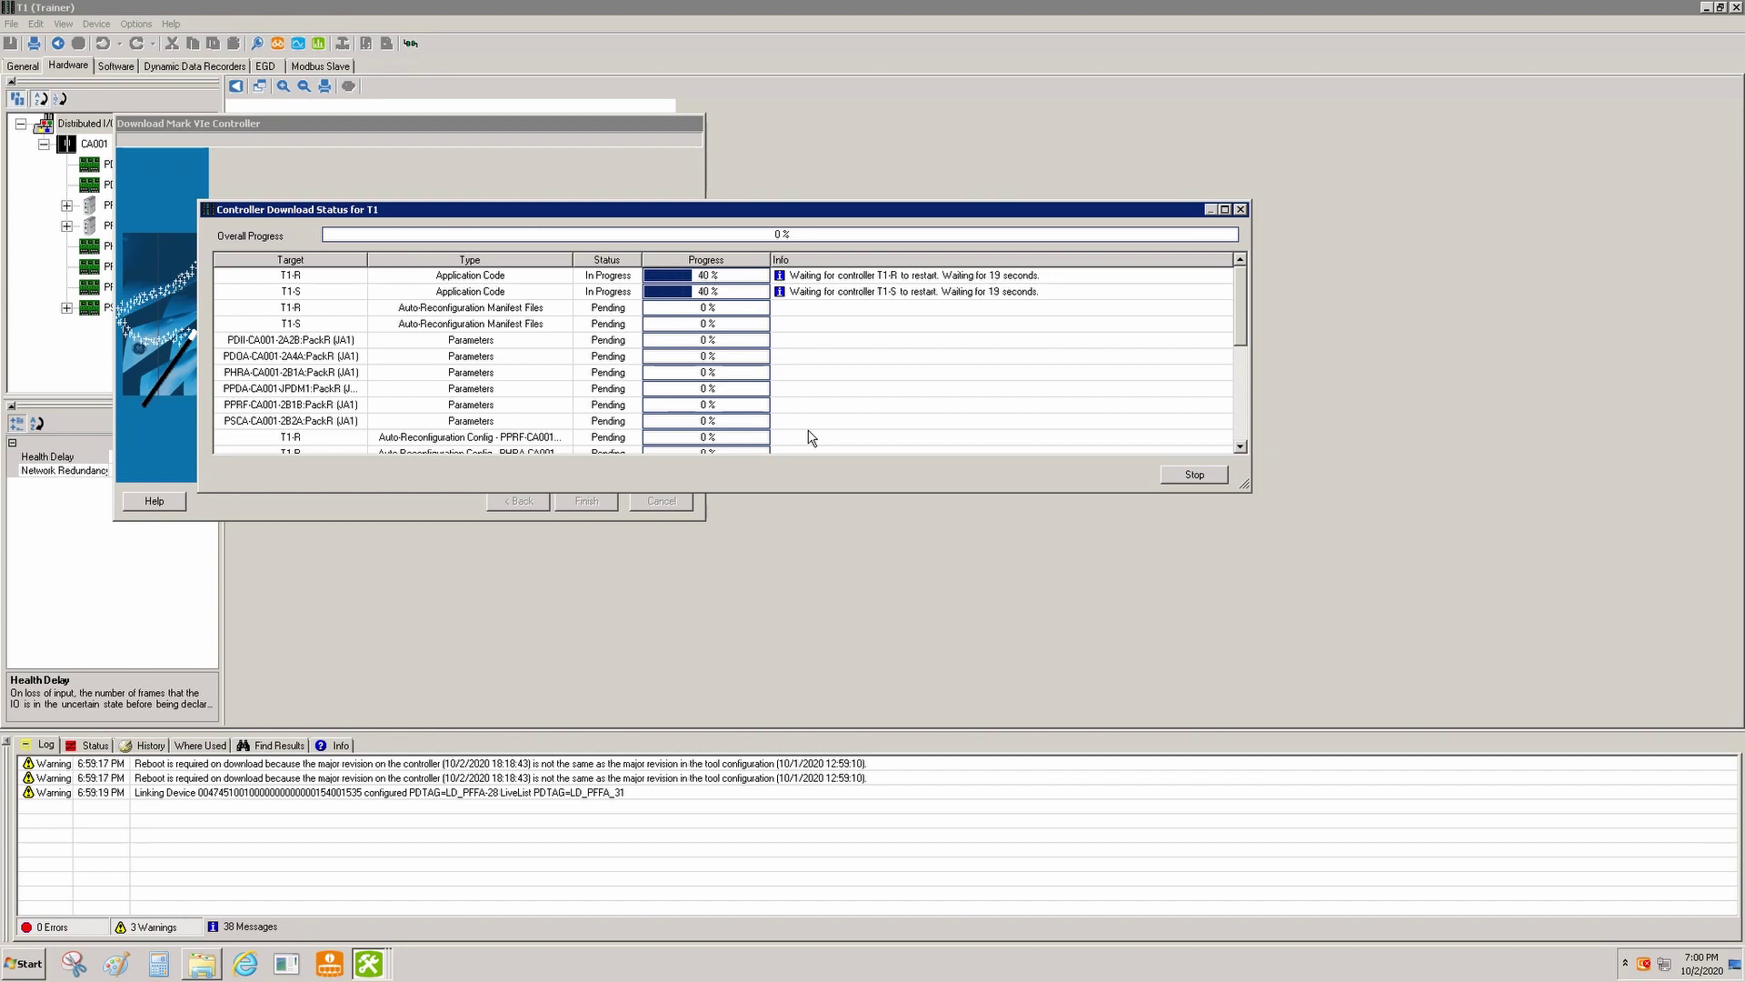
Close the download windows and enlarge the Status table showing R and S Controlling, Equal
left_click(1192, 475)
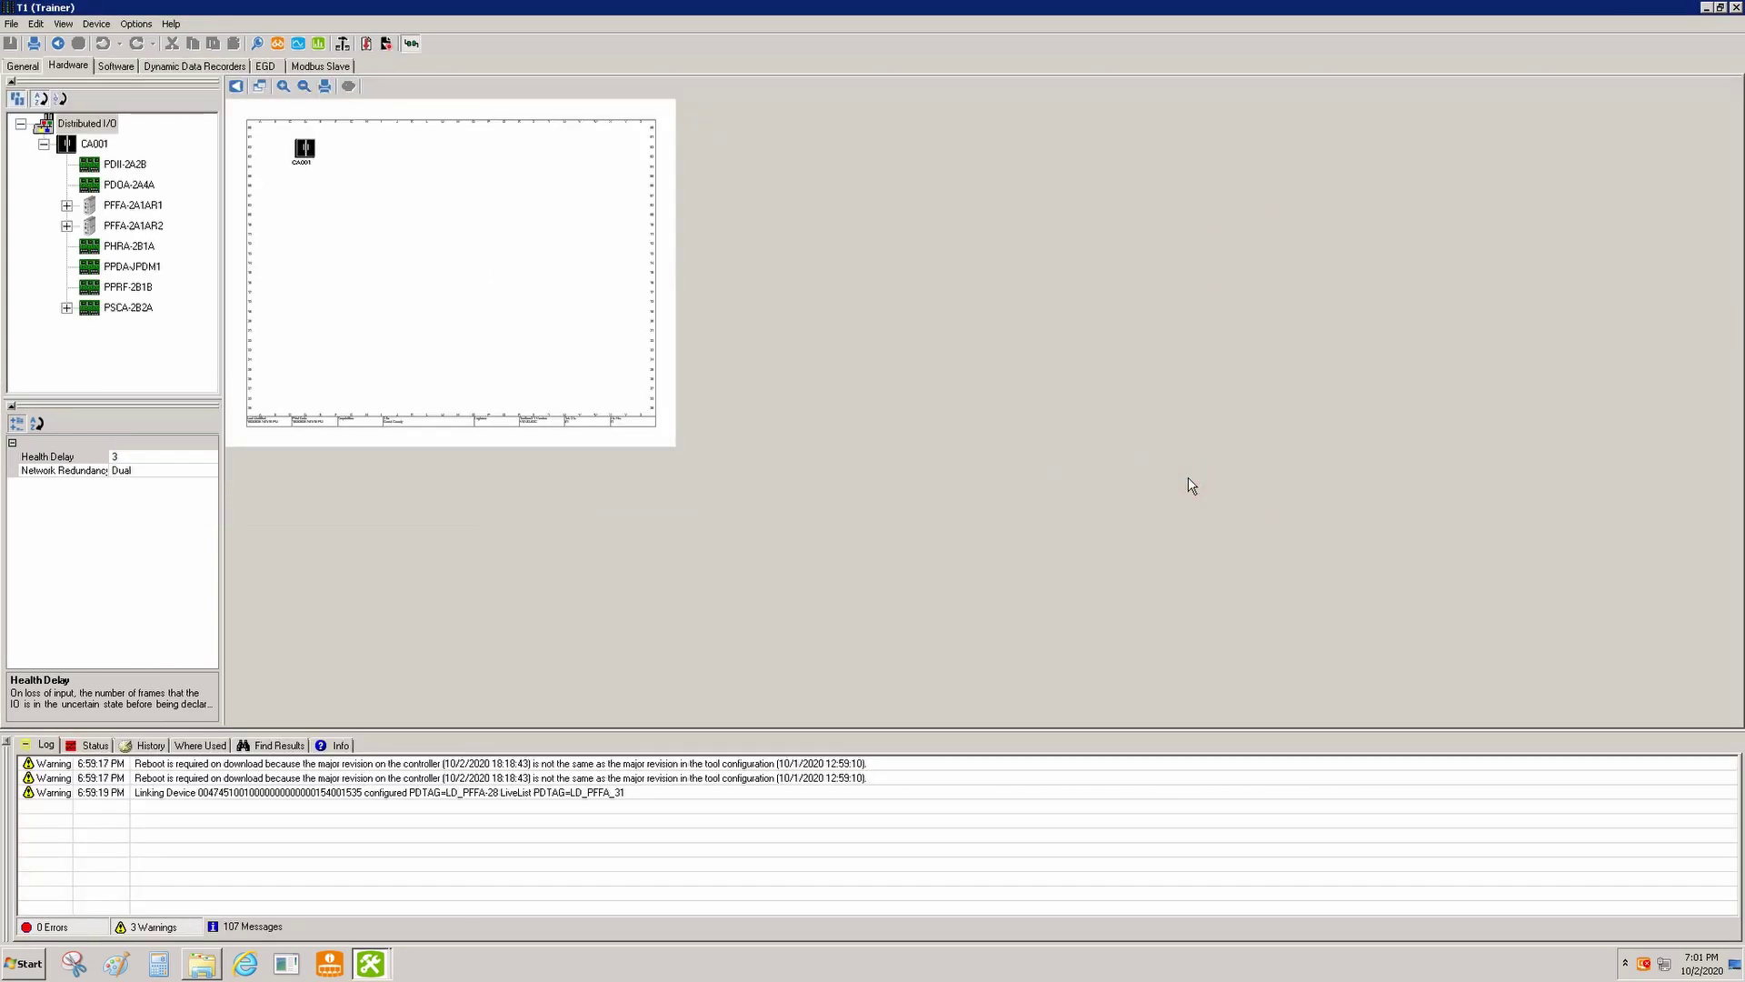
left_click(96, 747)
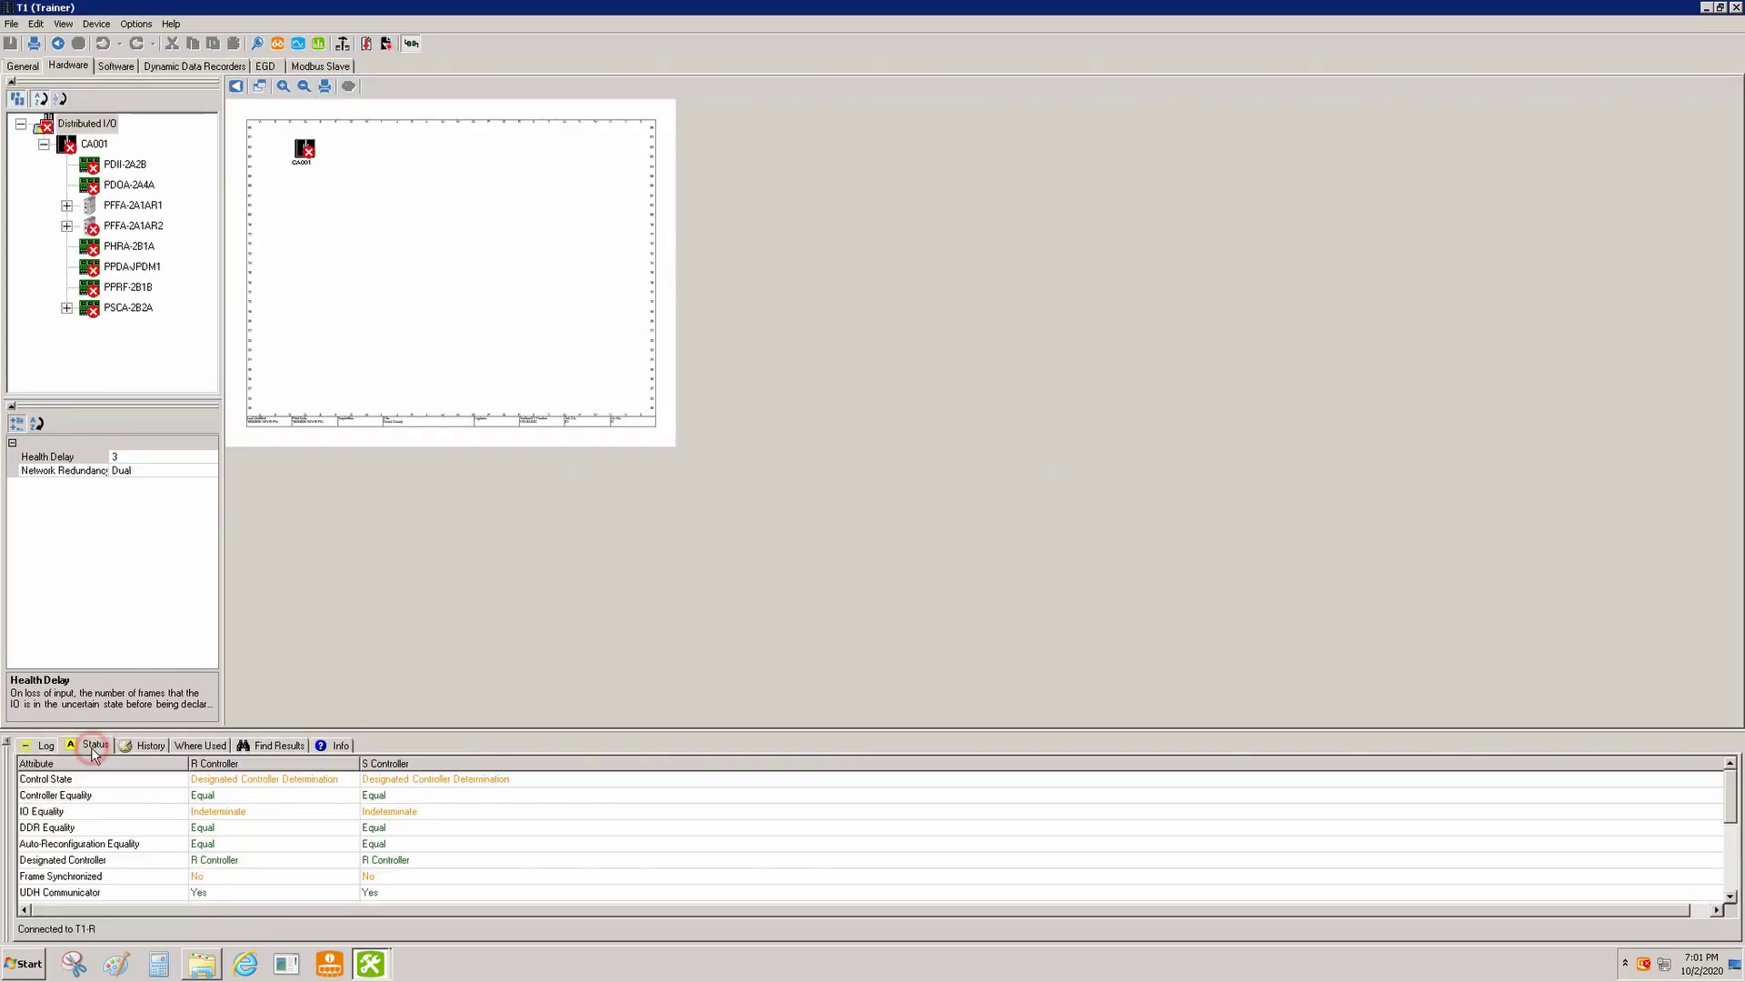
left_click_drag(109, 732, 109, 623)
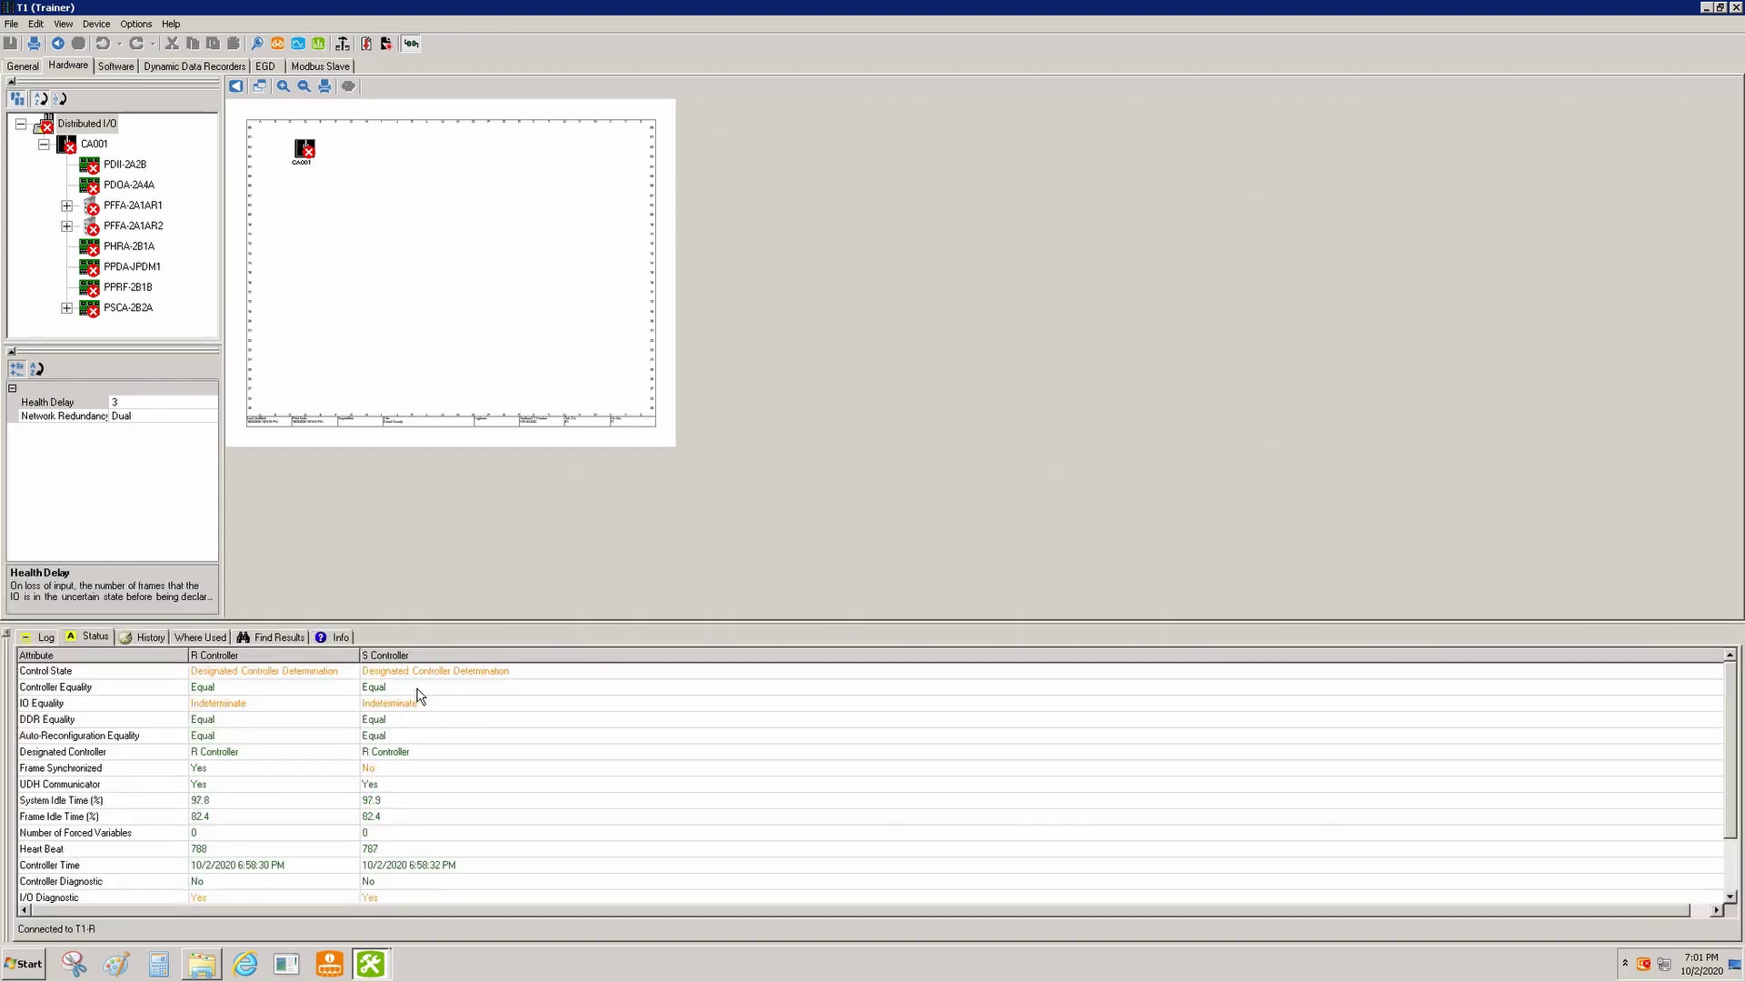
mouse_move(412, 680)
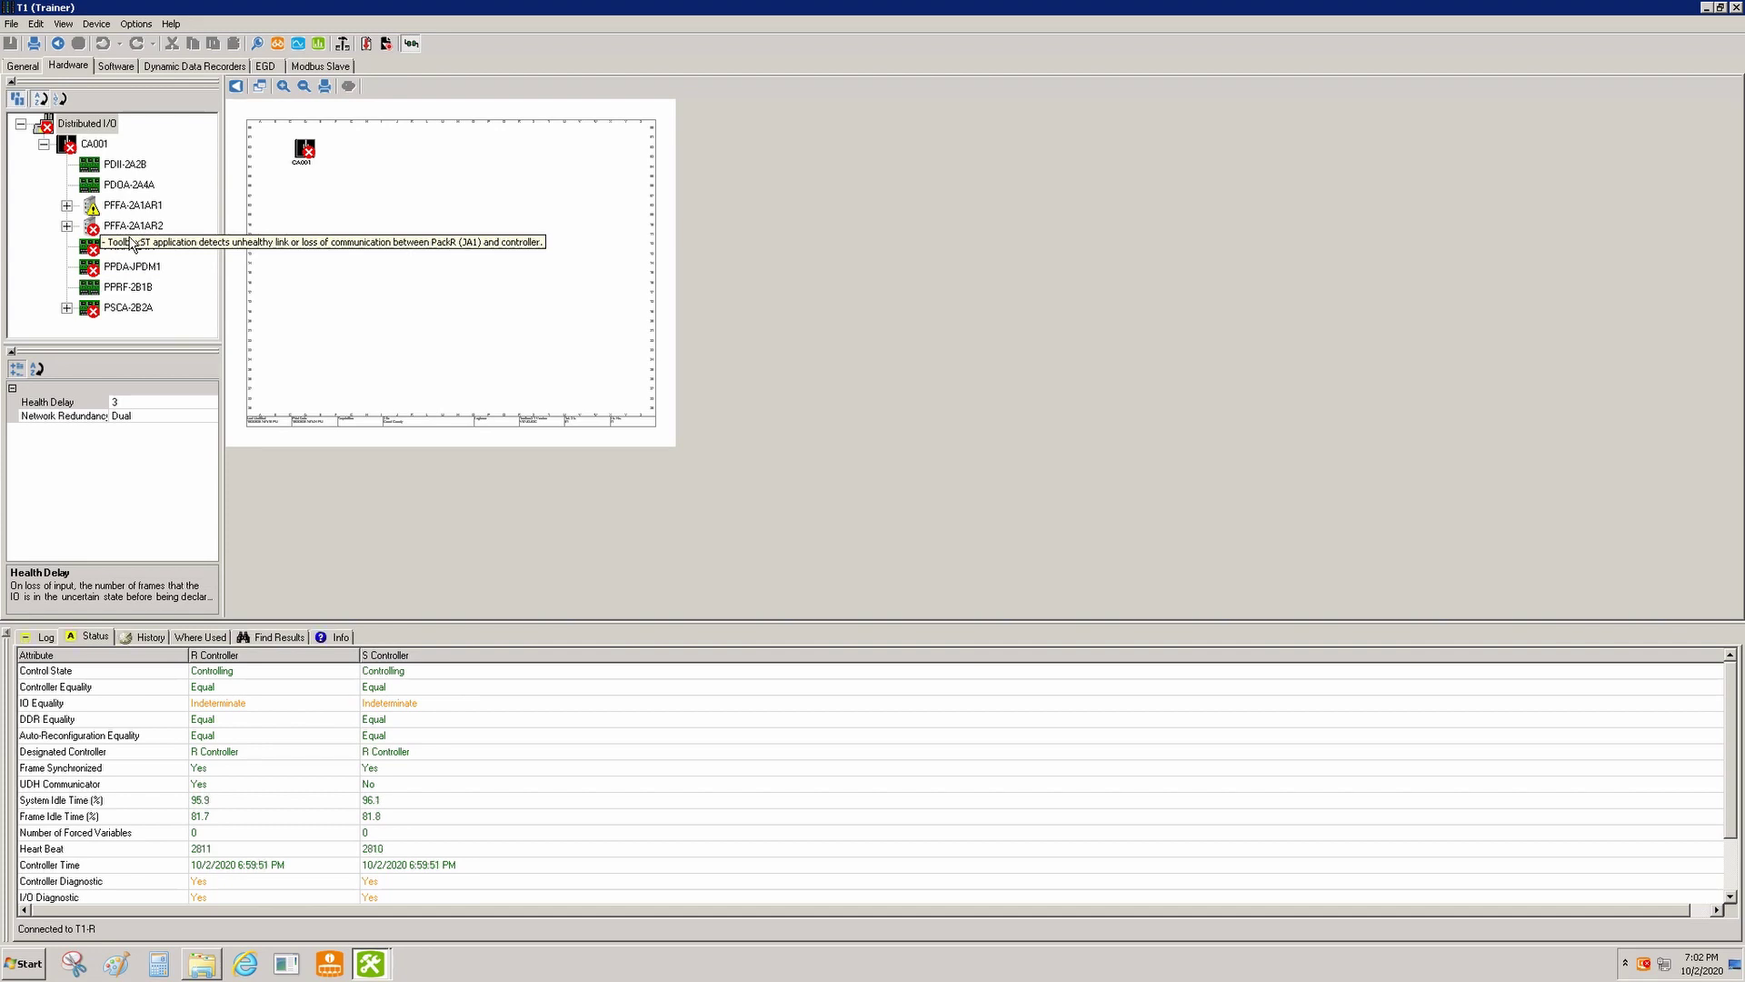
Expand and collapse PFFA-2A1AR1 and PFFA-26_SEG1 to check their alarms
left_click(66, 206)
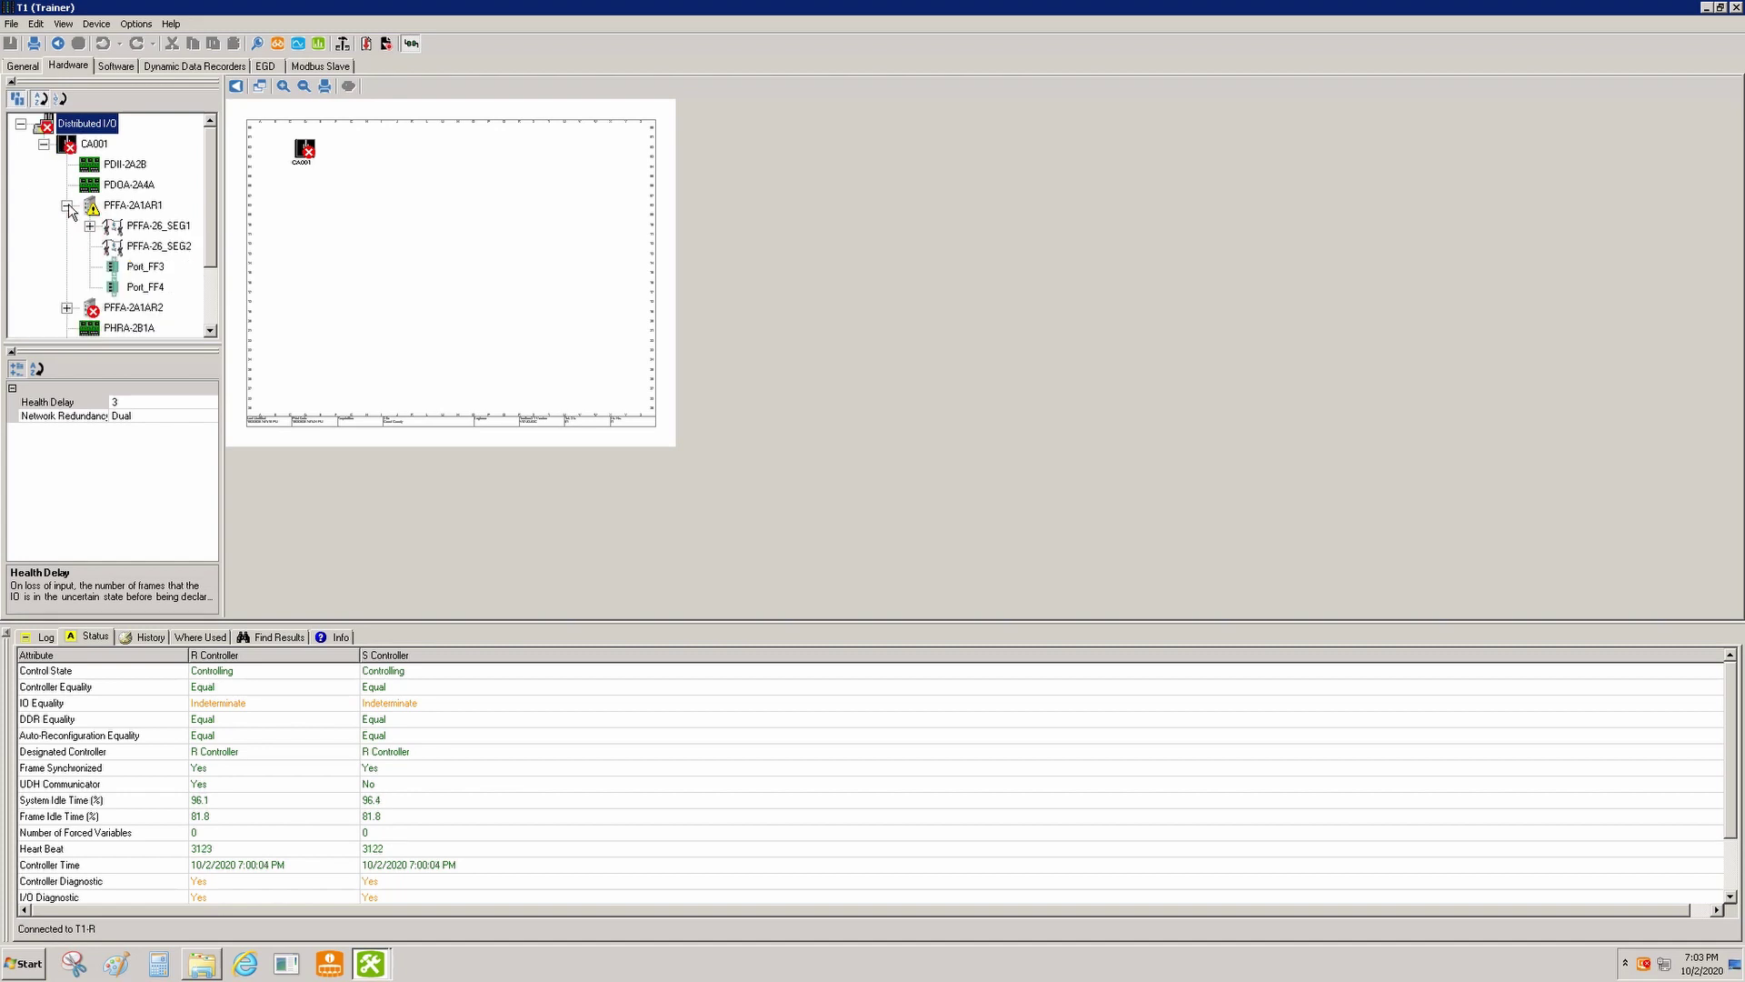
left_click(90, 226)
left_click(90, 225)
left_click(66, 206)
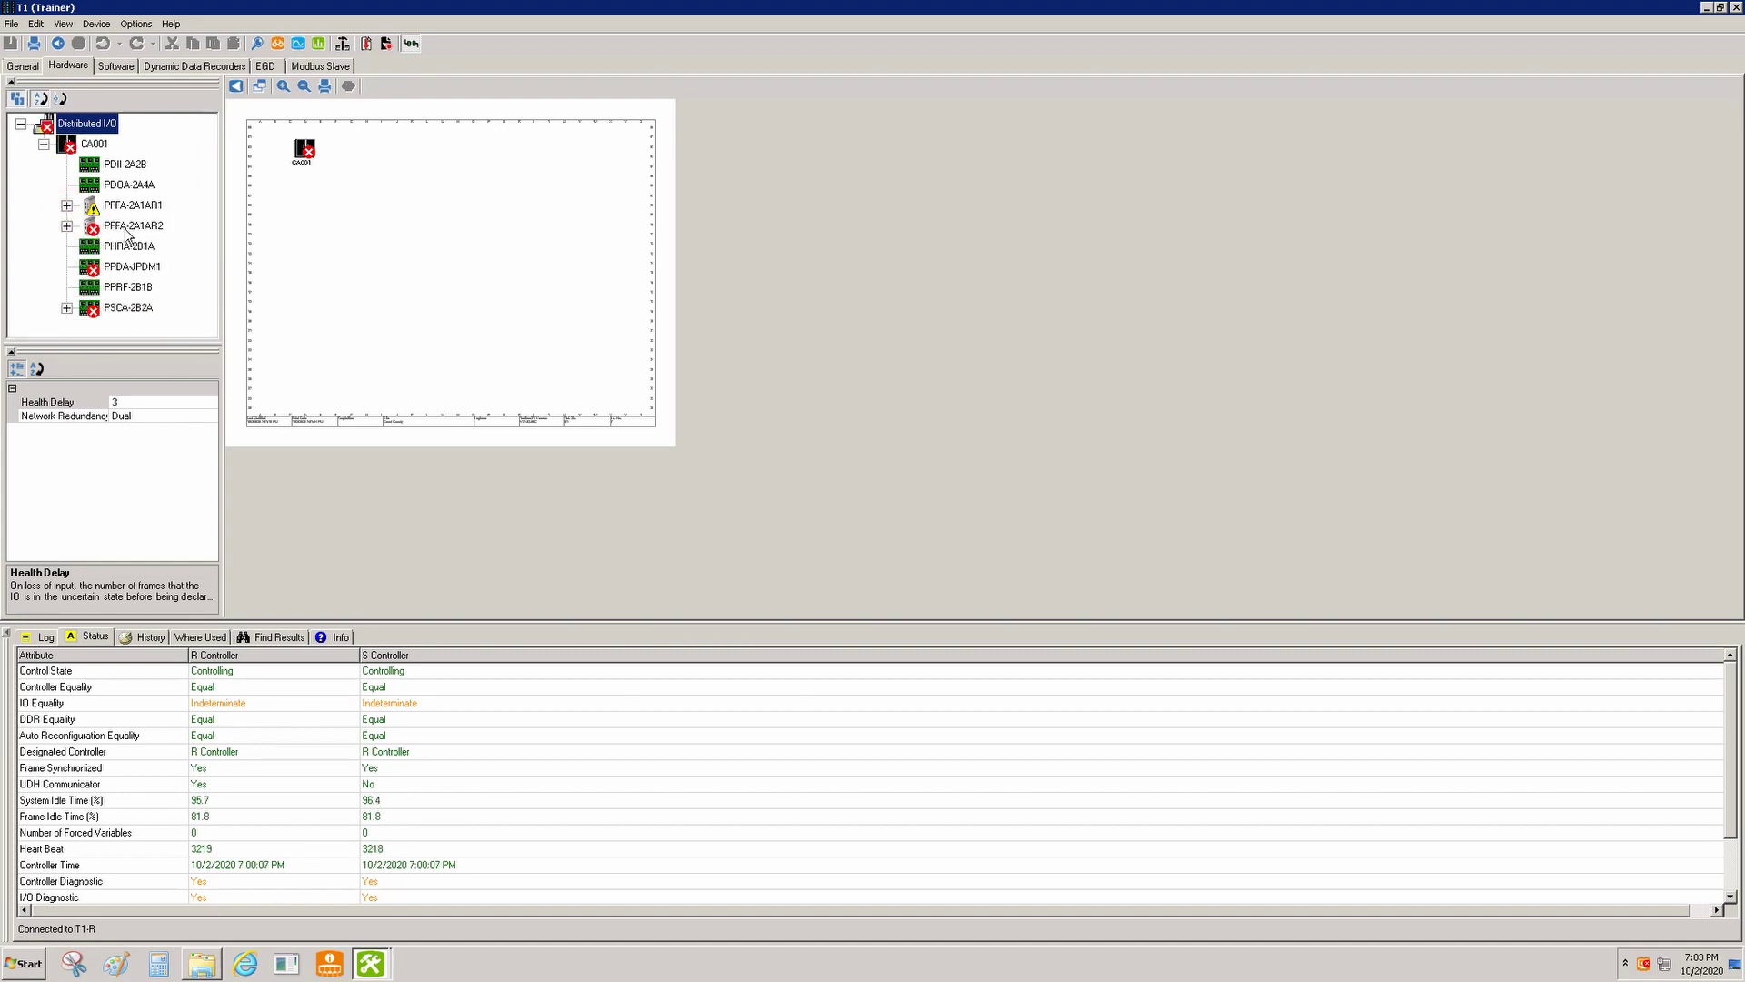
mouse_move(124, 216)
Run a PFFA Schedule Download to PFFA-CA001-2A1AR1 and PFFA-CA001-2A1AR2, then close the windows
left_click(366, 48)
left_click(367, 47)
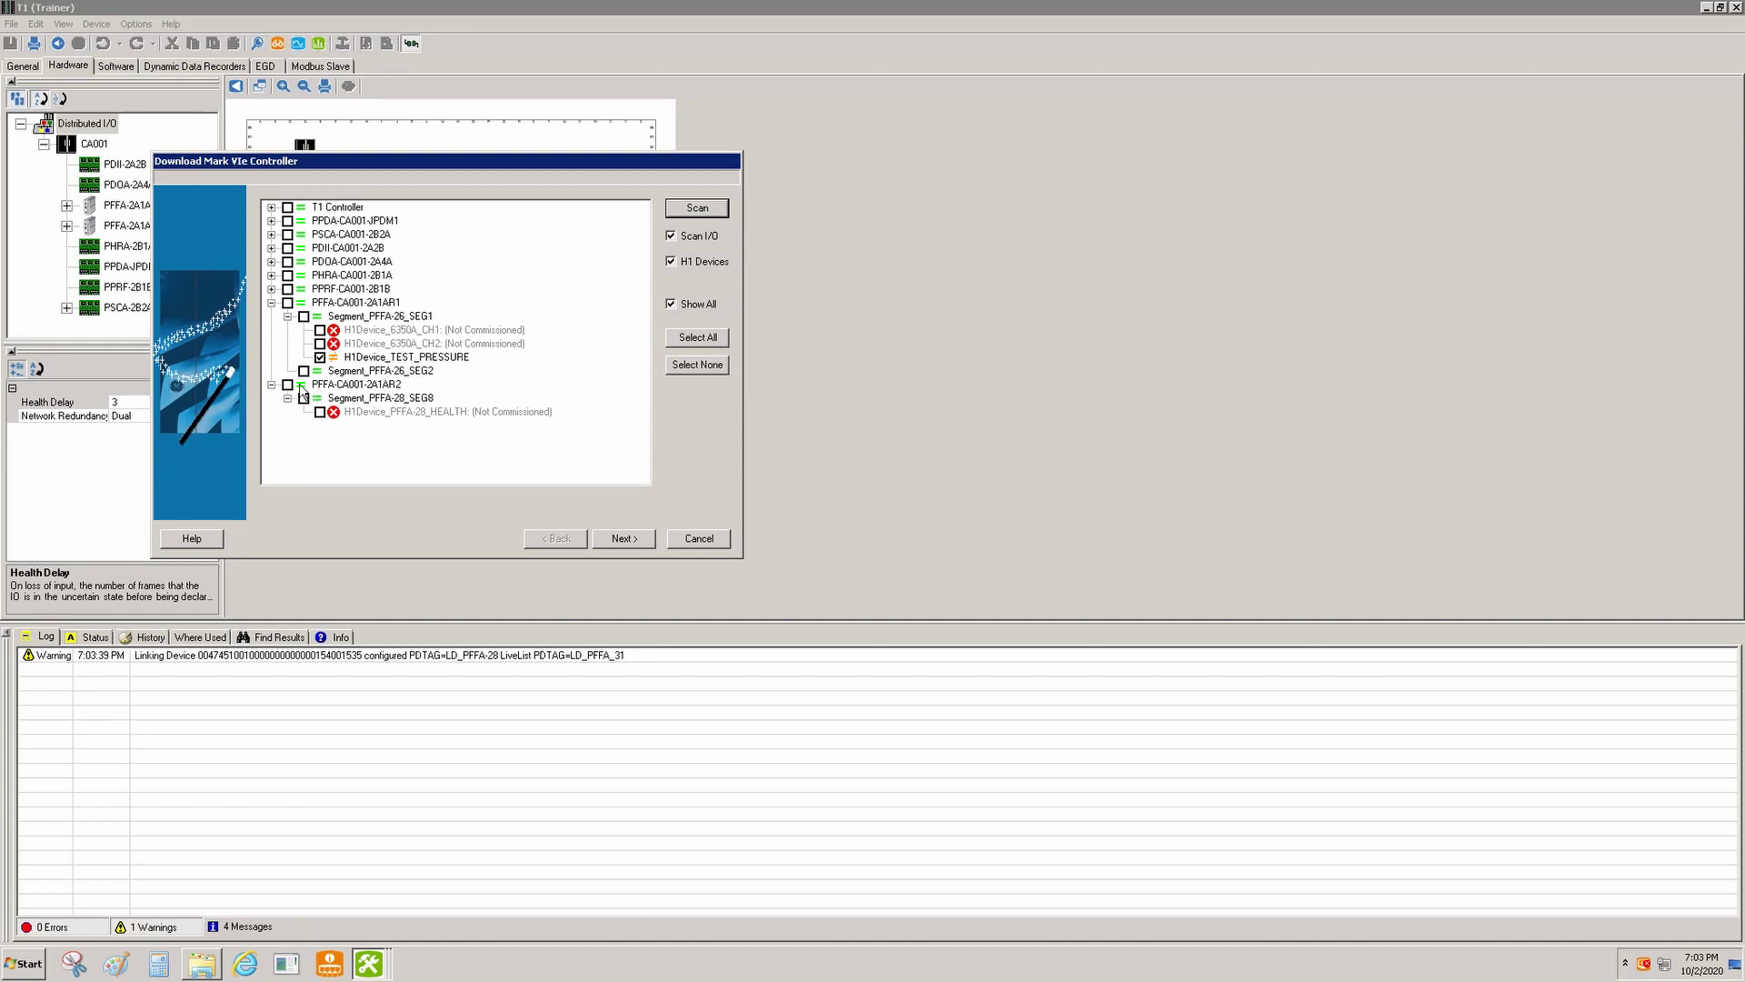
left_click(288, 386)
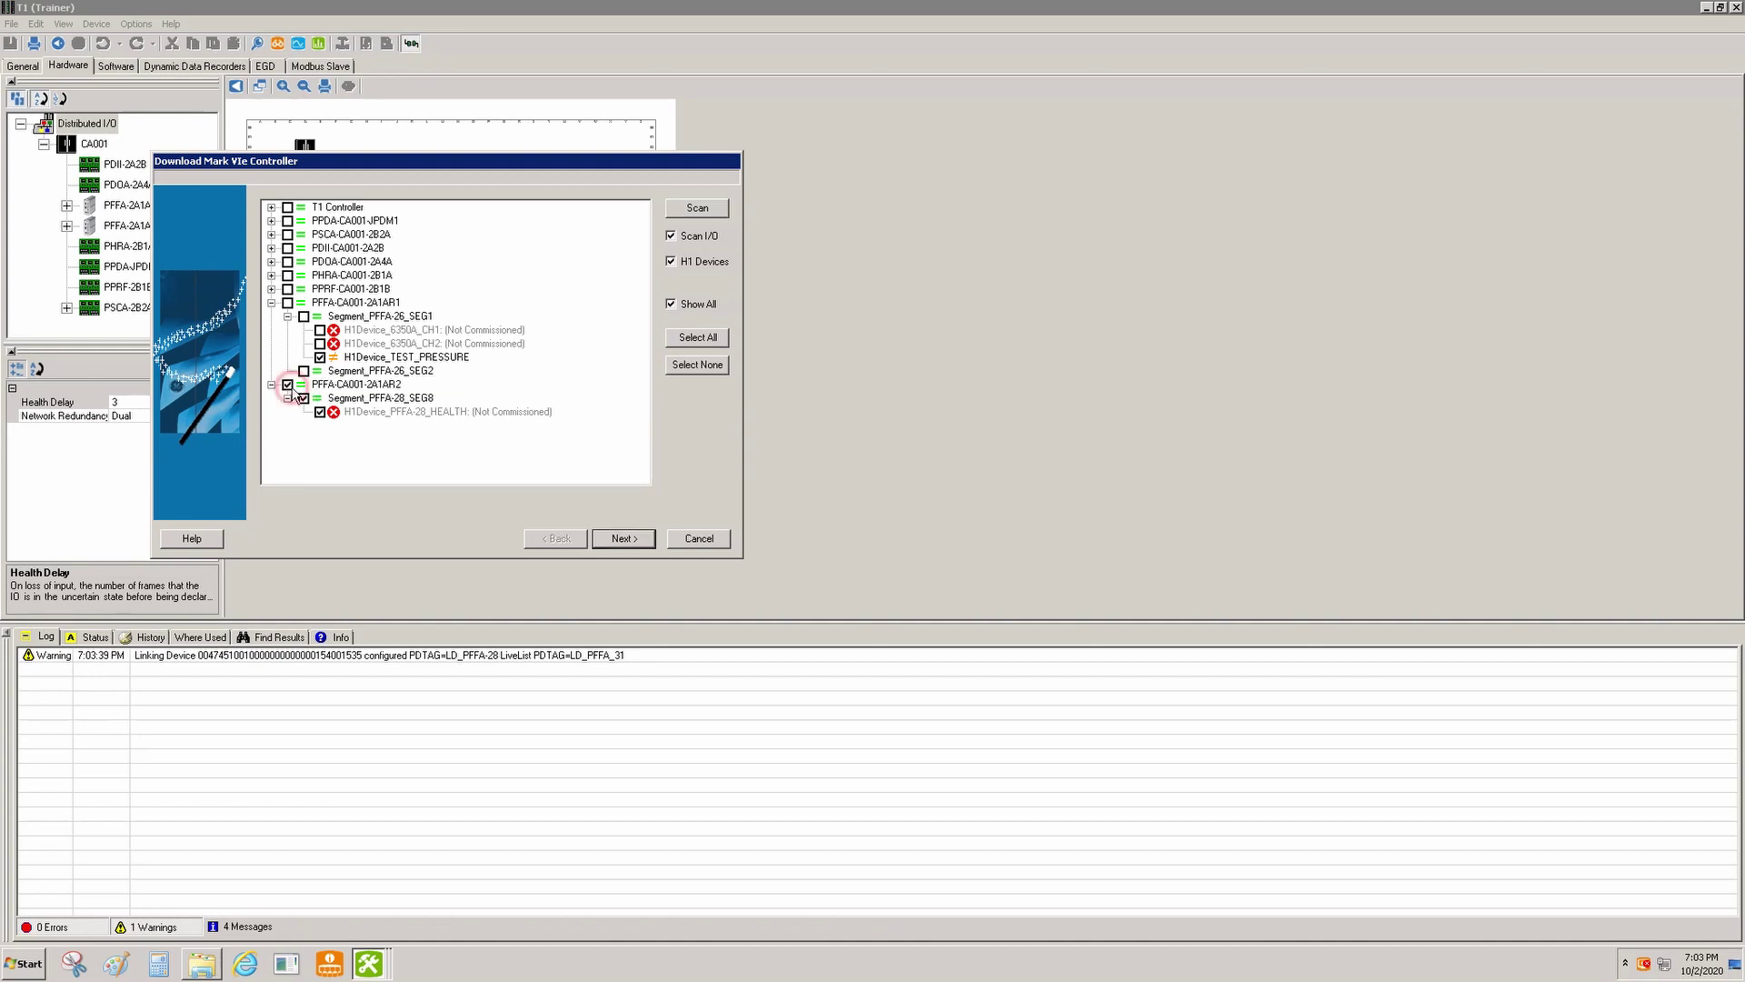
left_click(288, 302)
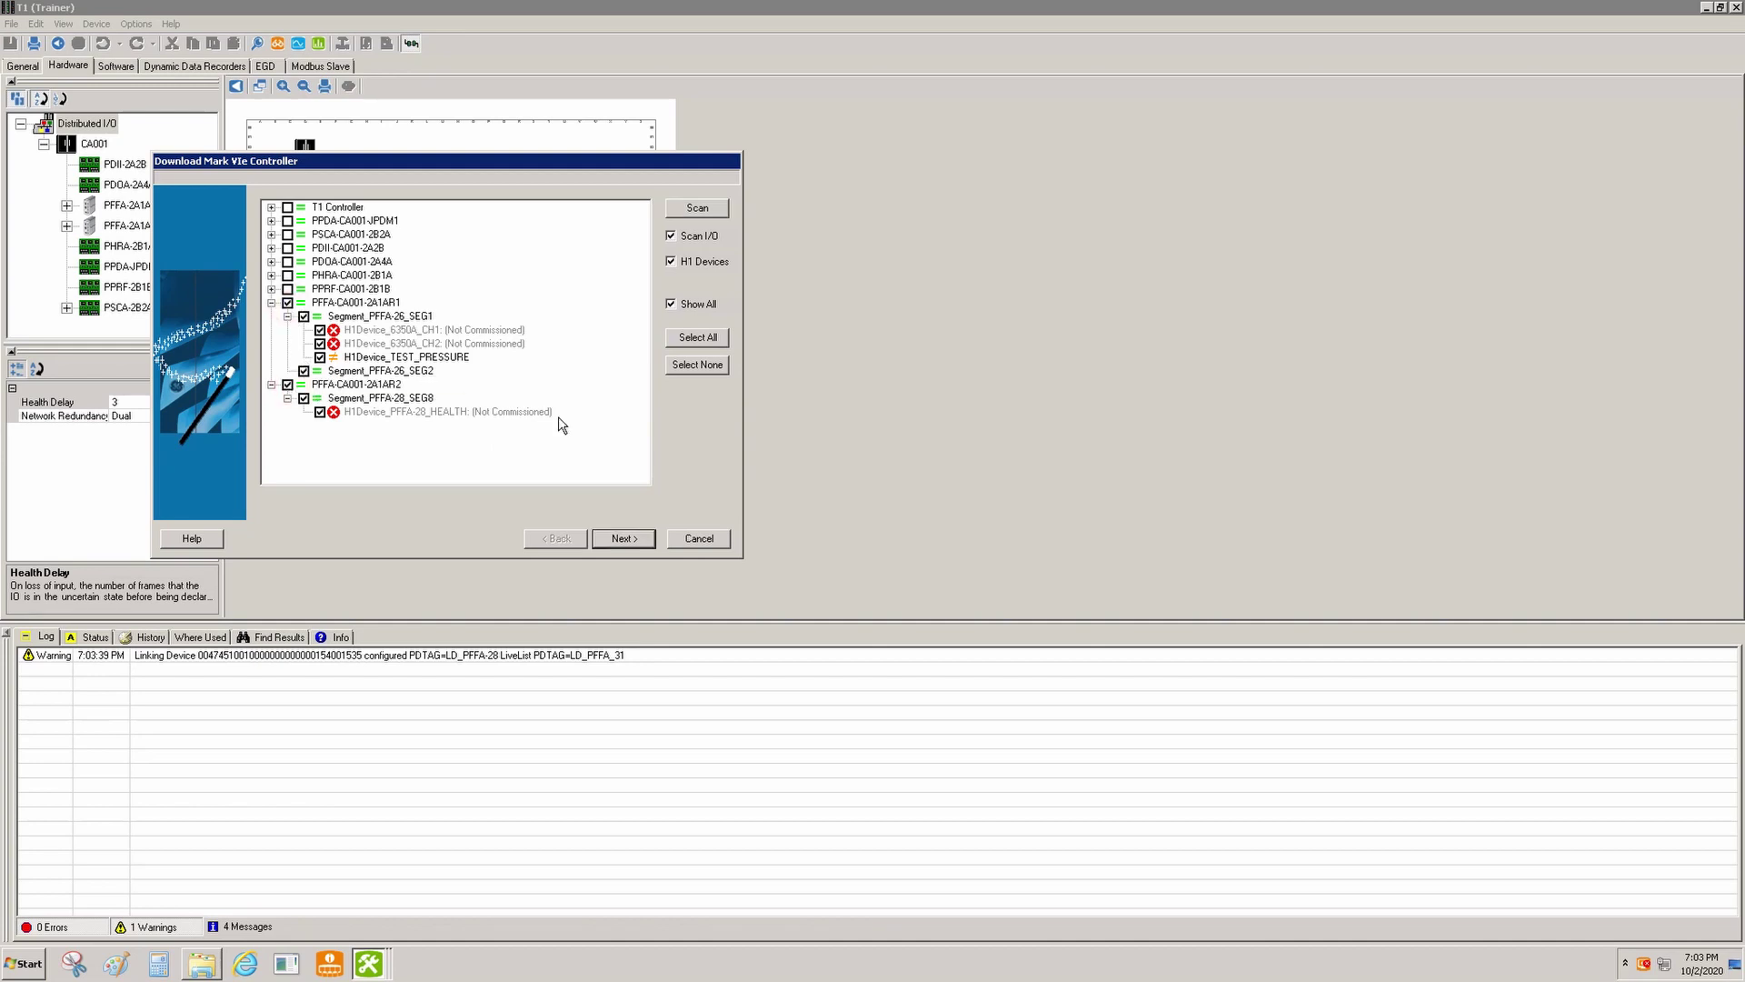
left_click(619, 538)
left_click(284, 307)
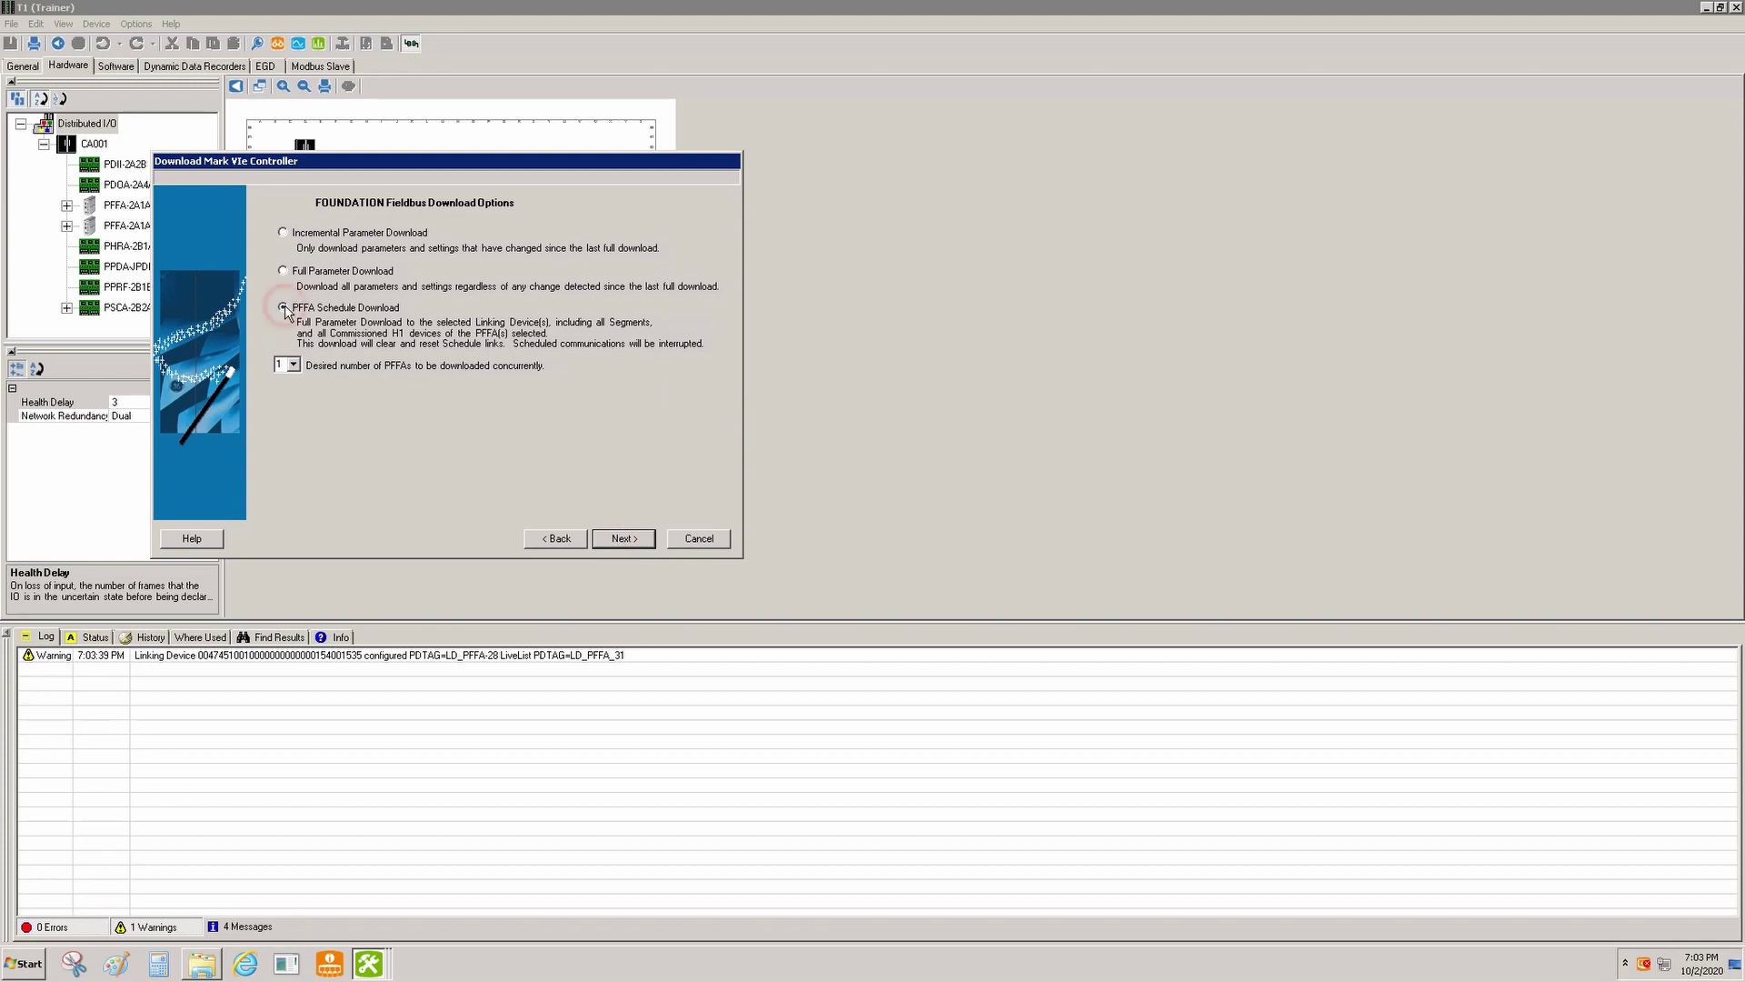
left_click(624, 538)
left_click(935, 535)
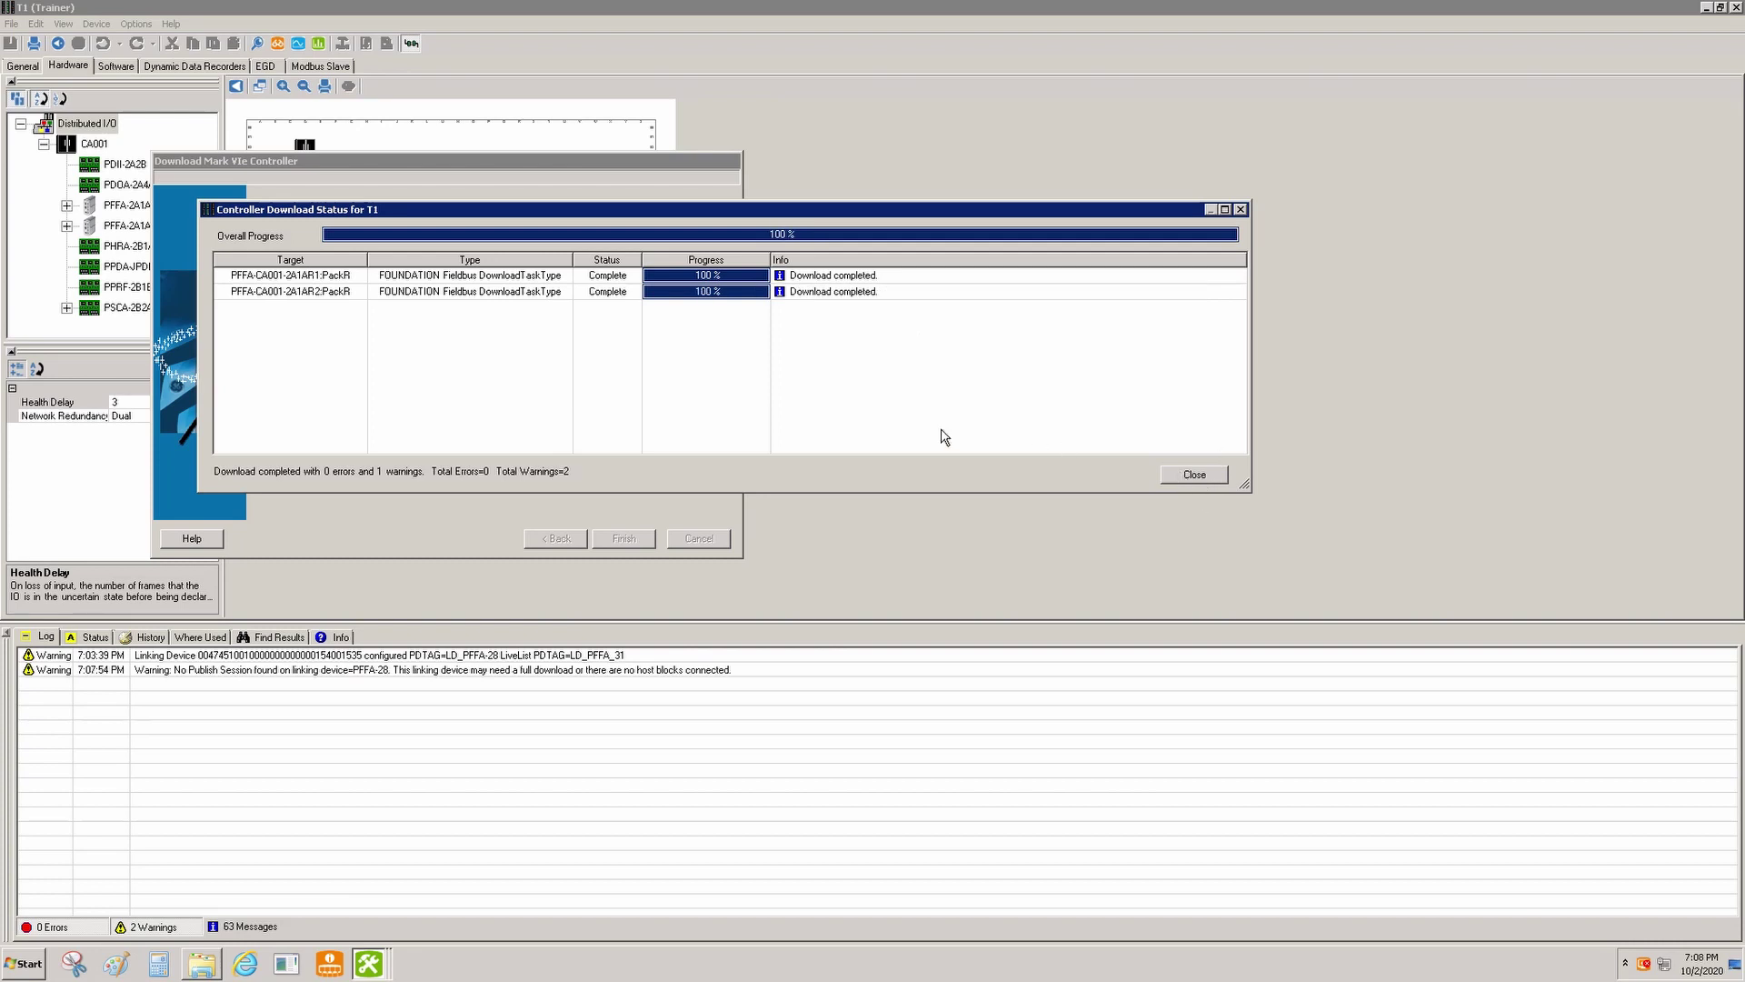
left_click(1194, 475)
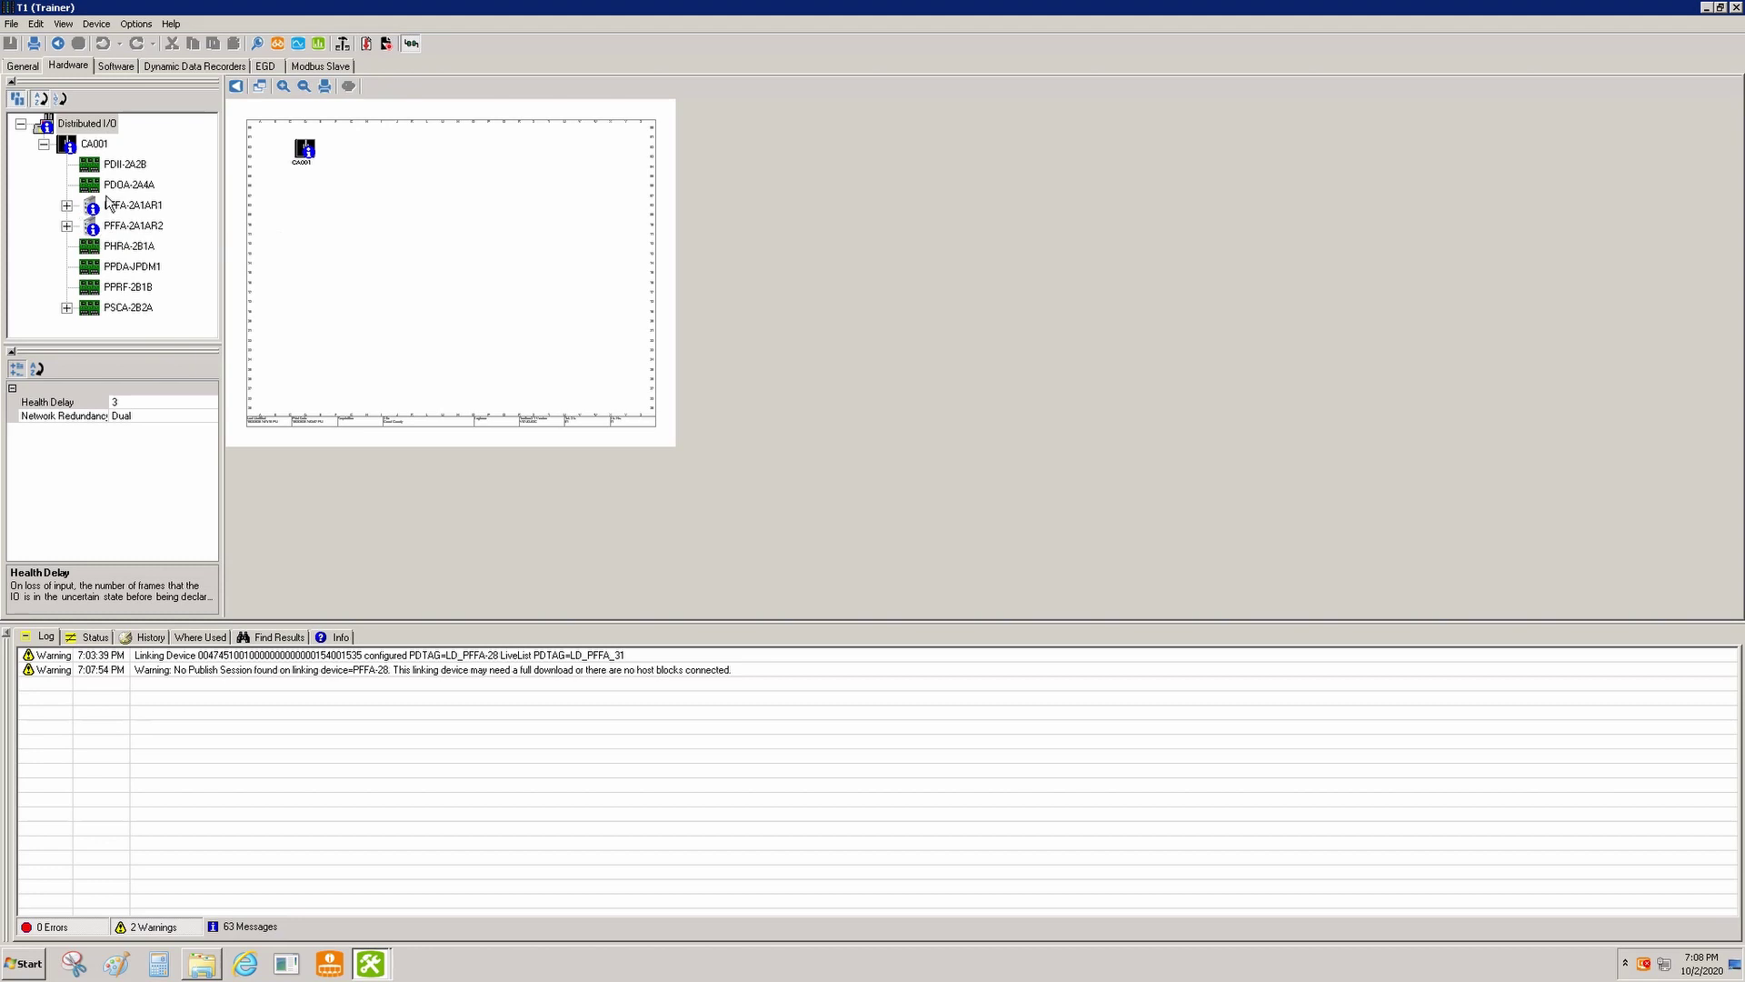
Open the Distributed I/O module diagnostics viewer and refresh its list of 10 inactive PFFA alarms
right_click(76, 132)
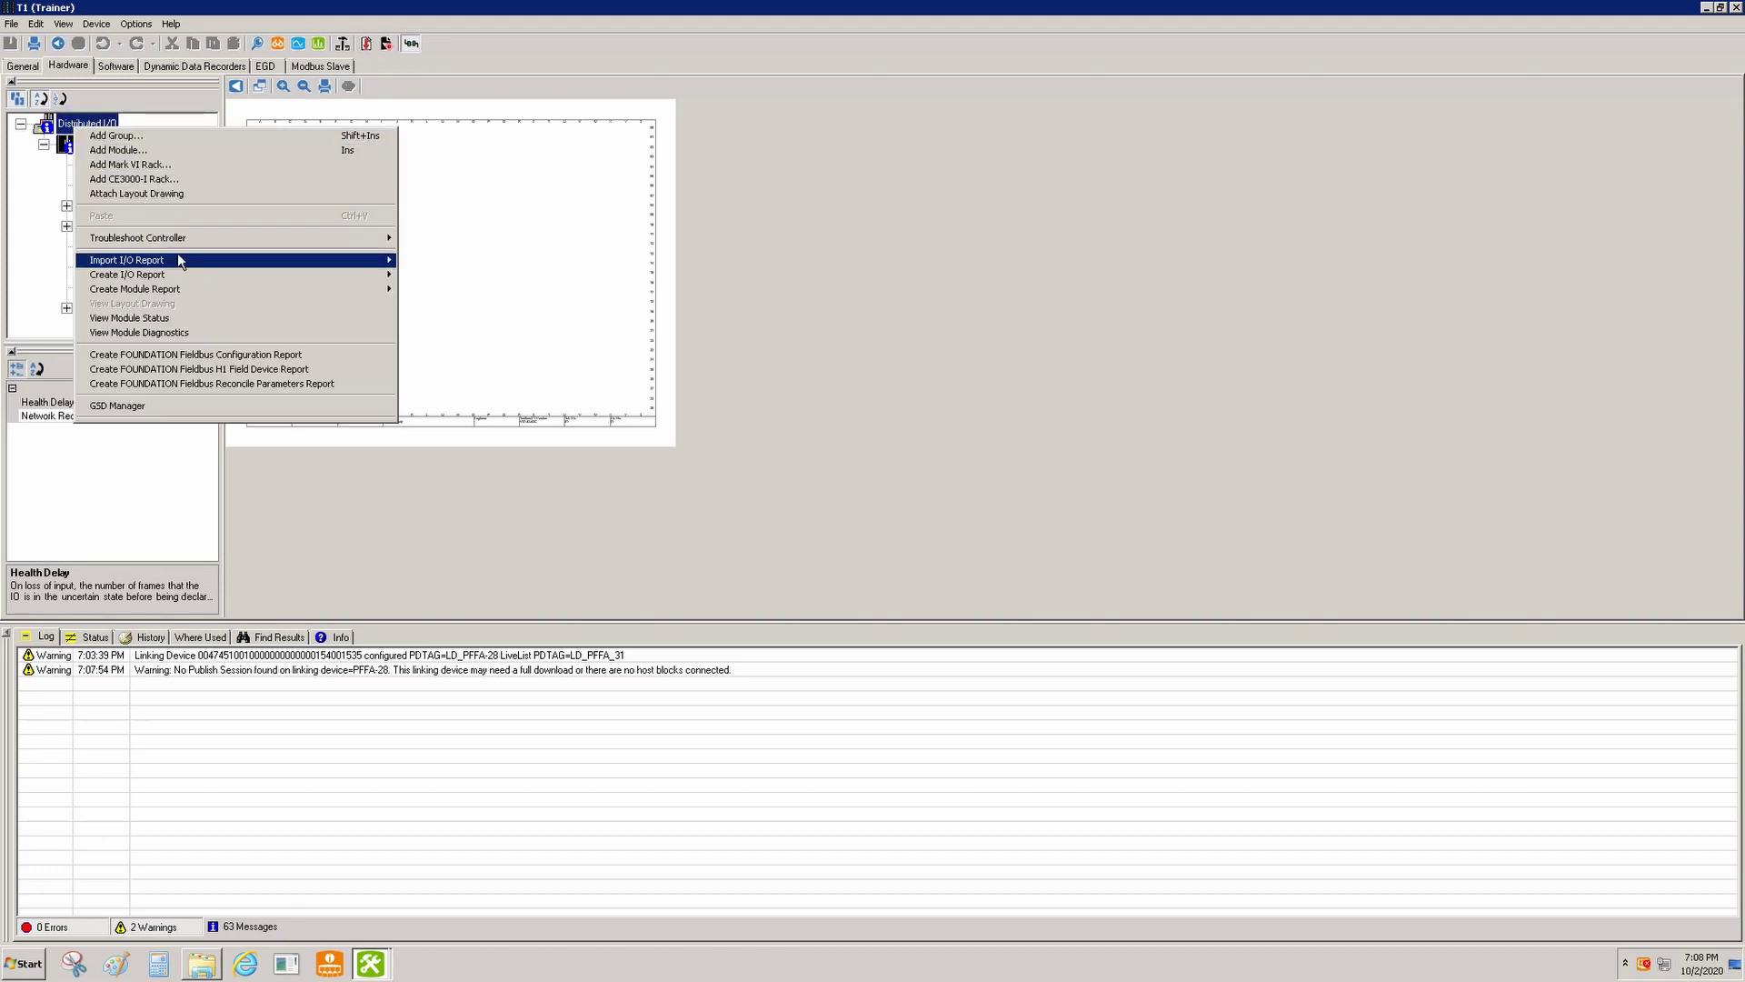
left_click(195, 334)
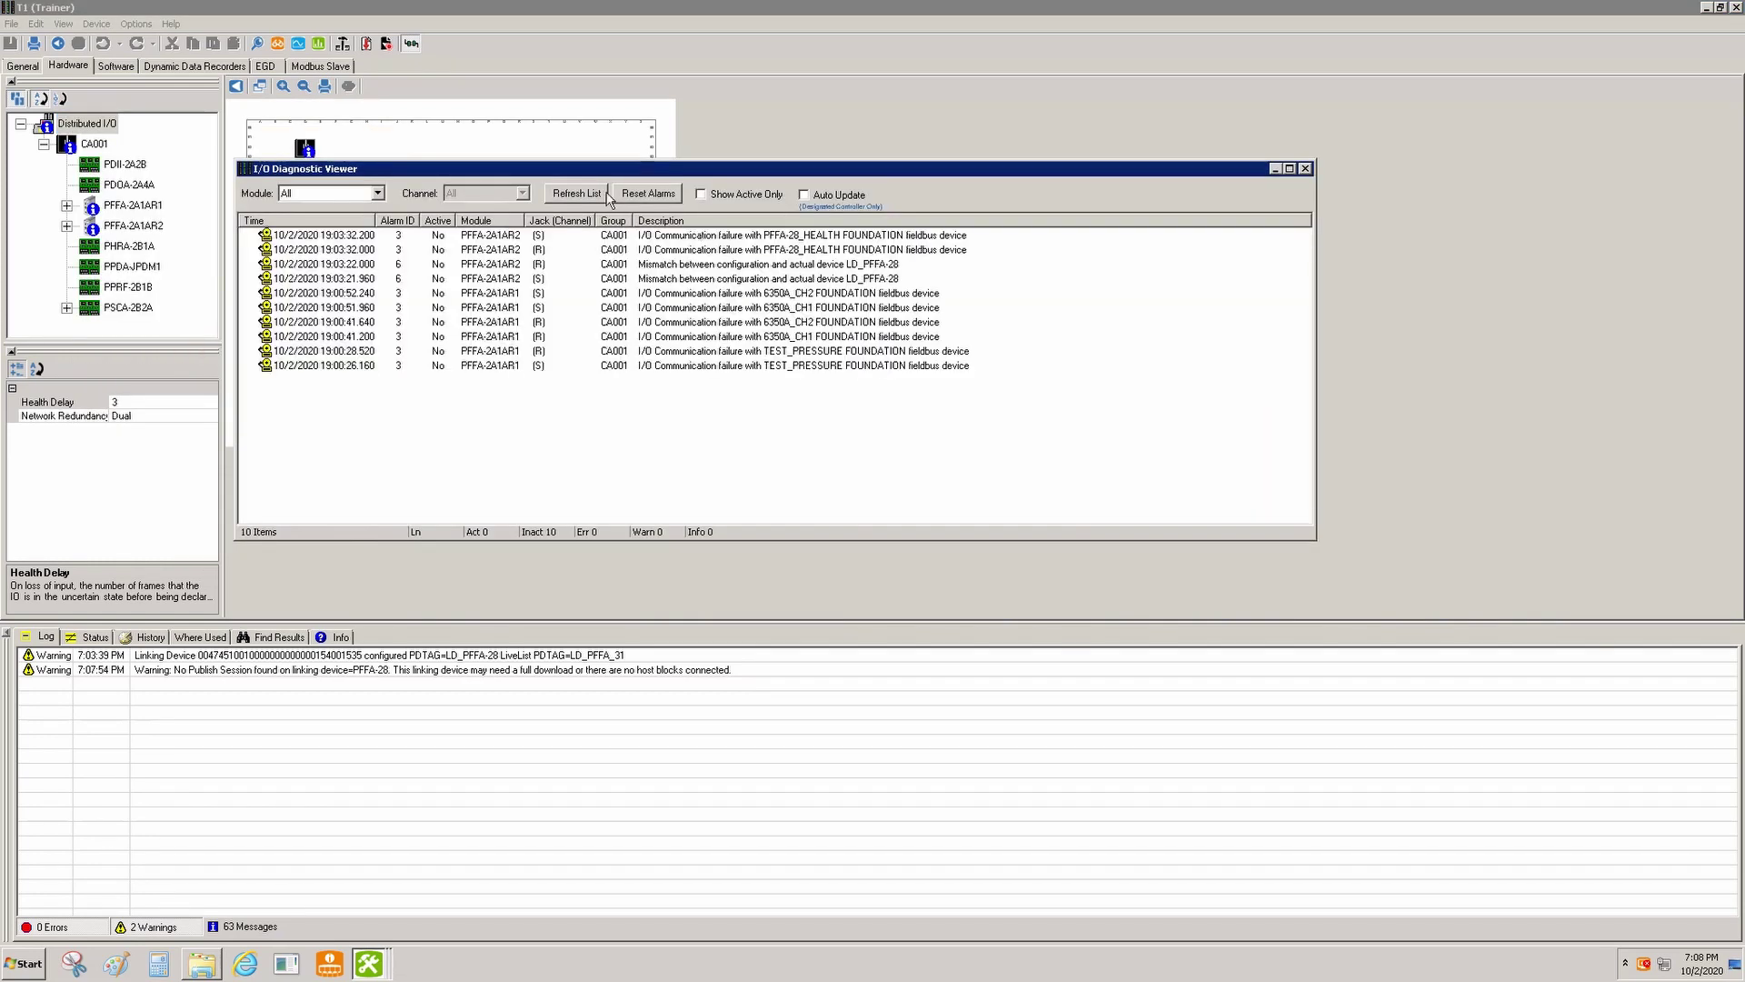
left_click(570, 194)
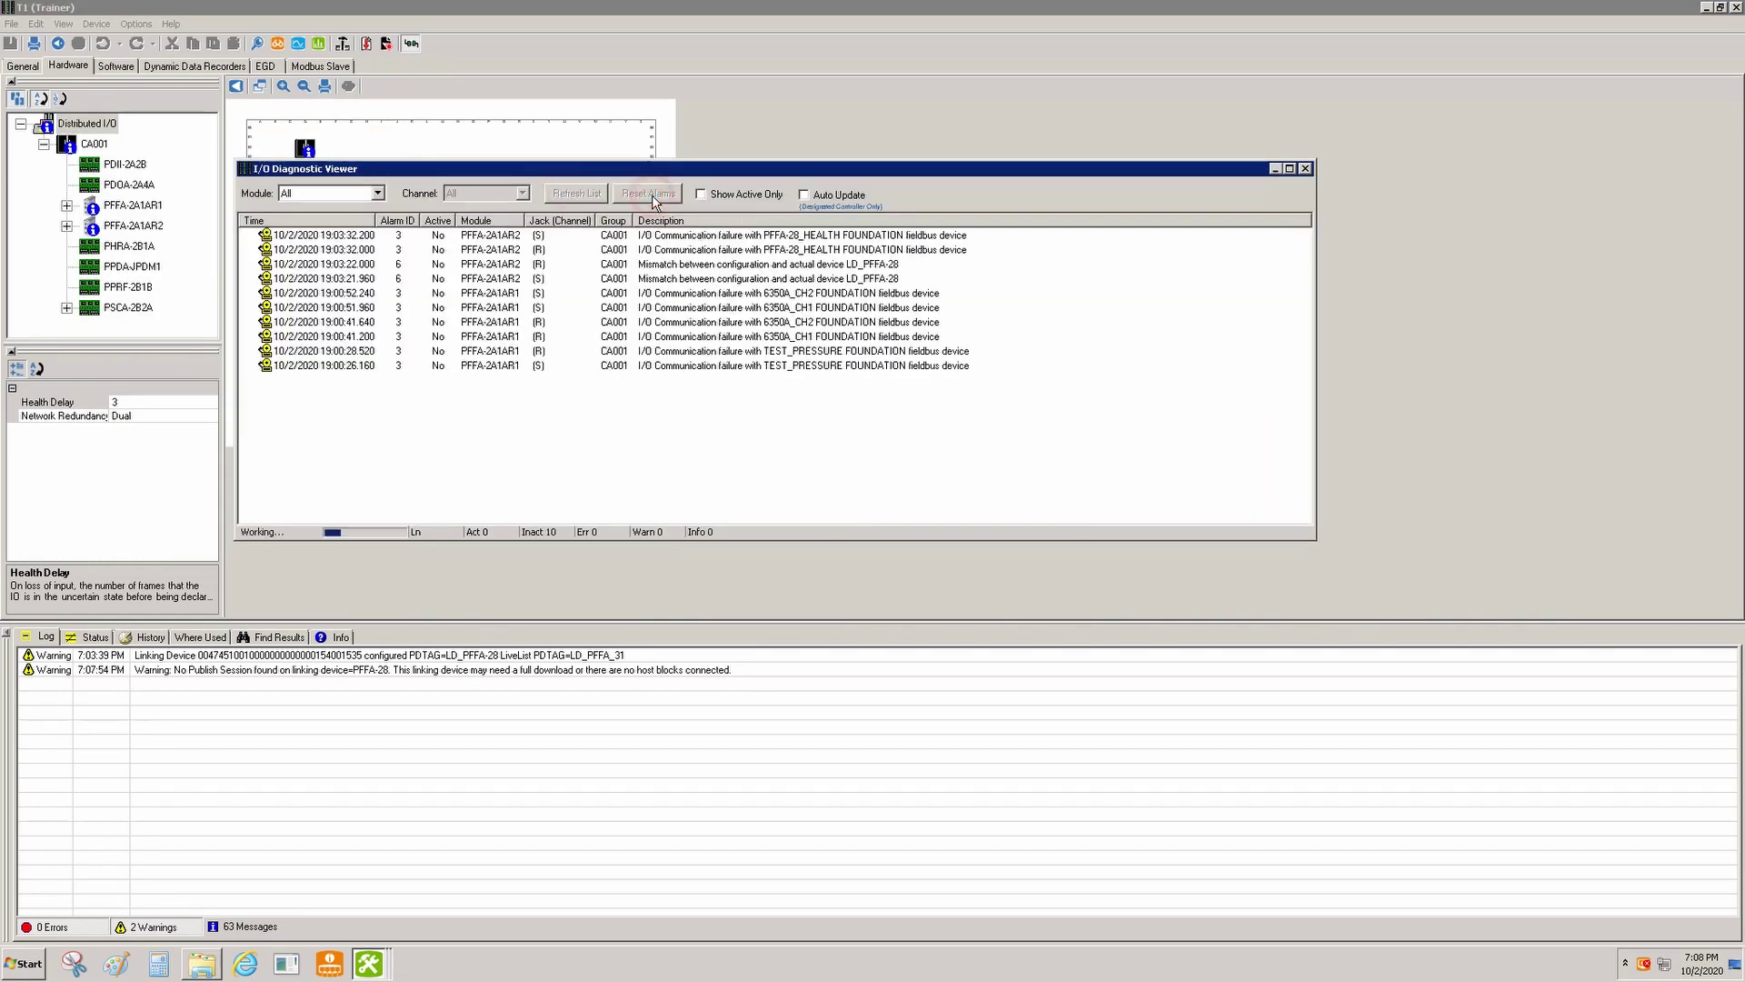